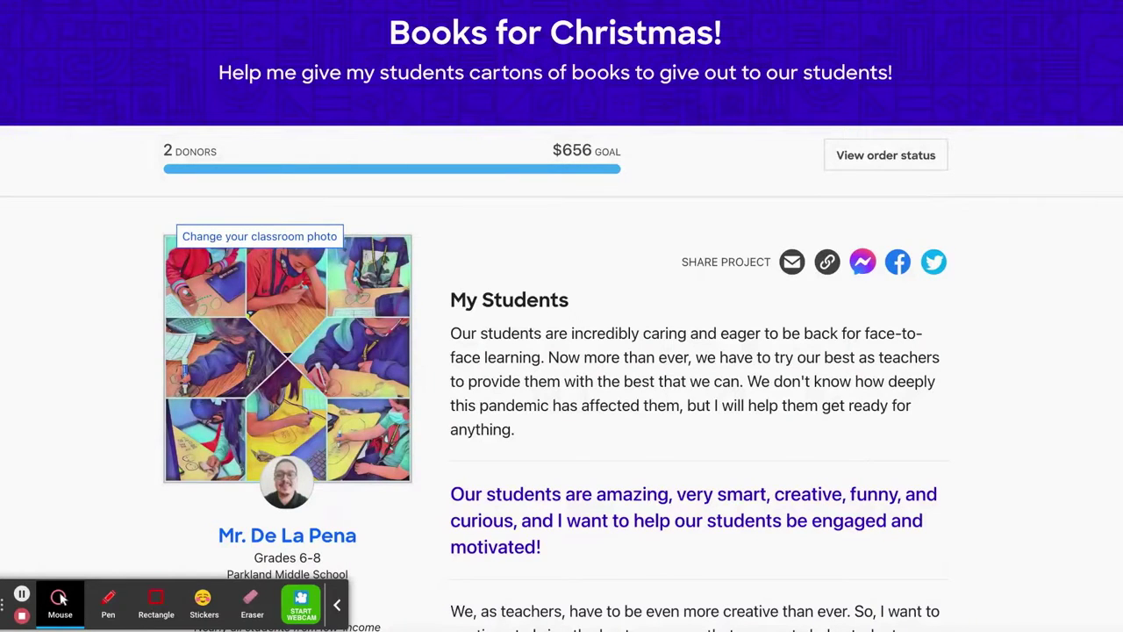
# Review the Books for Christmas! project's description, its list of requested book cartons and the cost breakdown.
pyautogui.scroll(-10, 562, 350)
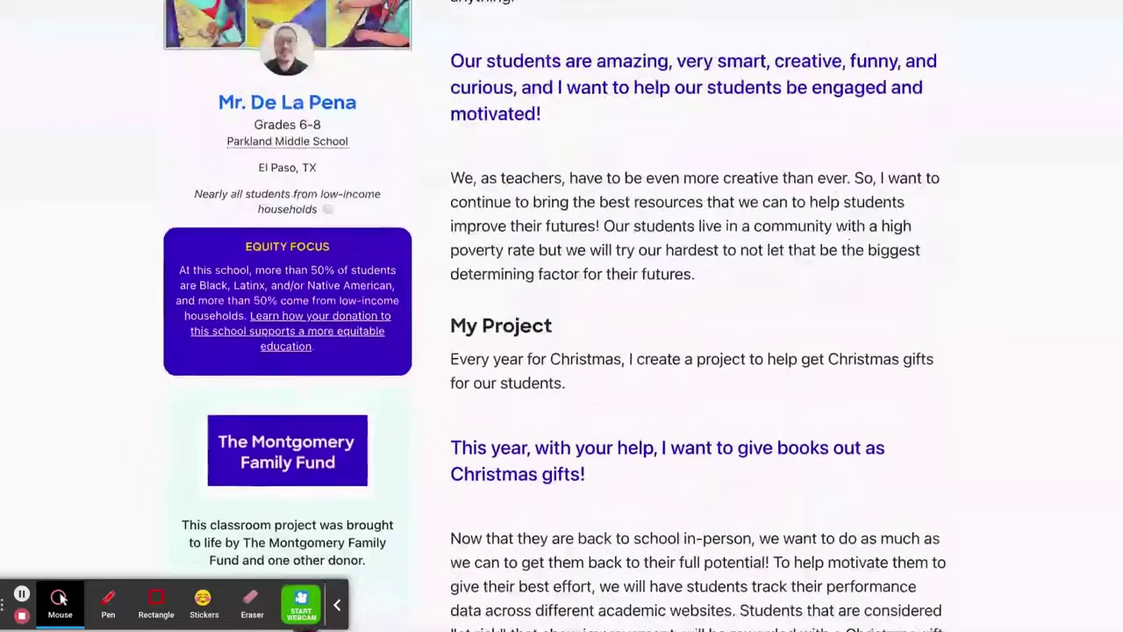
pyautogui.scroll(-12, 562, 351)
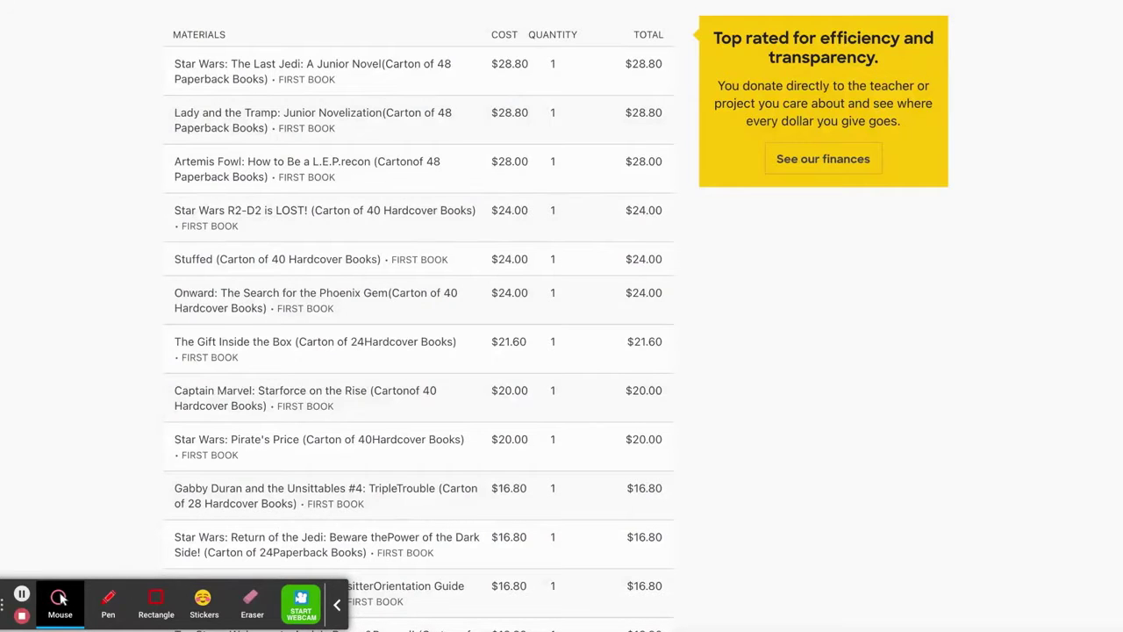
pyautogui.scroll(-5, 562, 316)
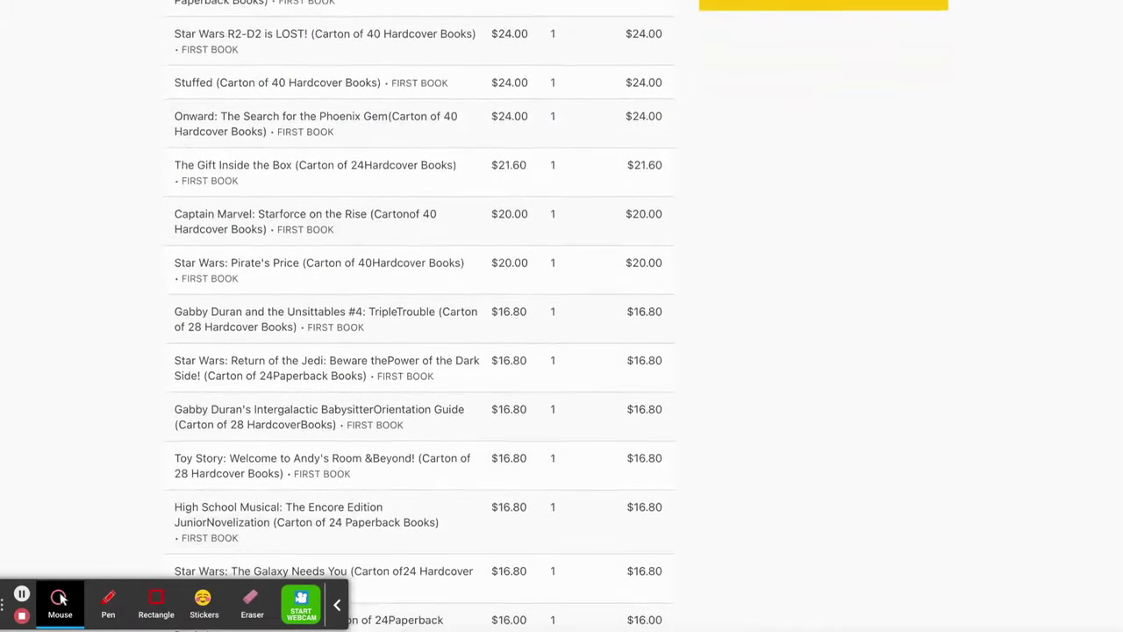
pyautogui.scroll(-5, 420, 315)
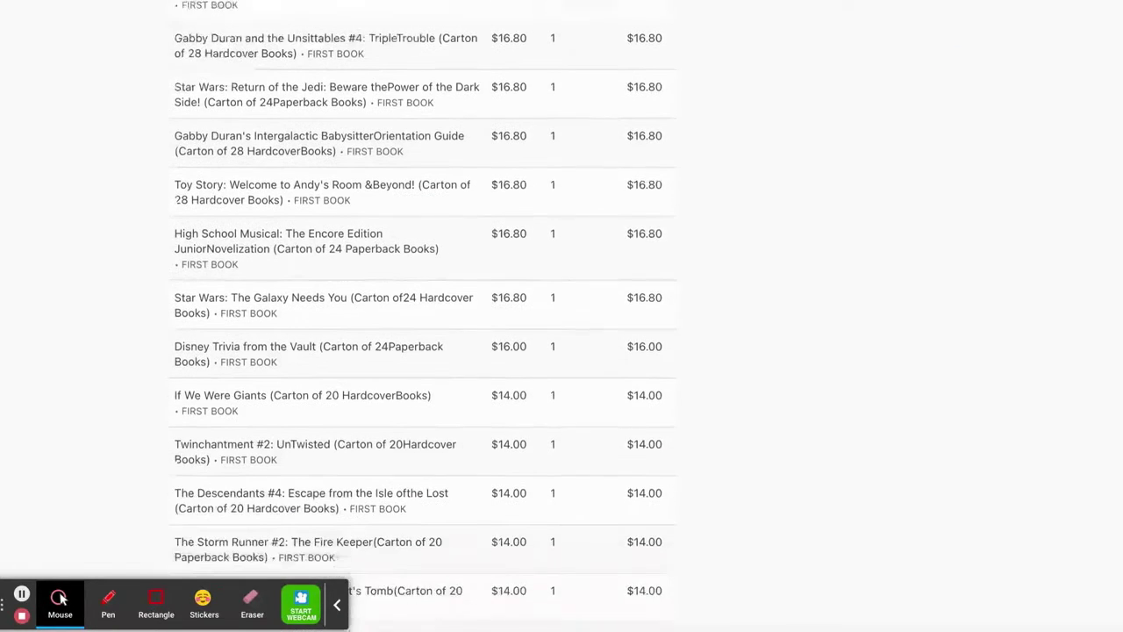
pyautogui.scroll(-5, 420, 316)
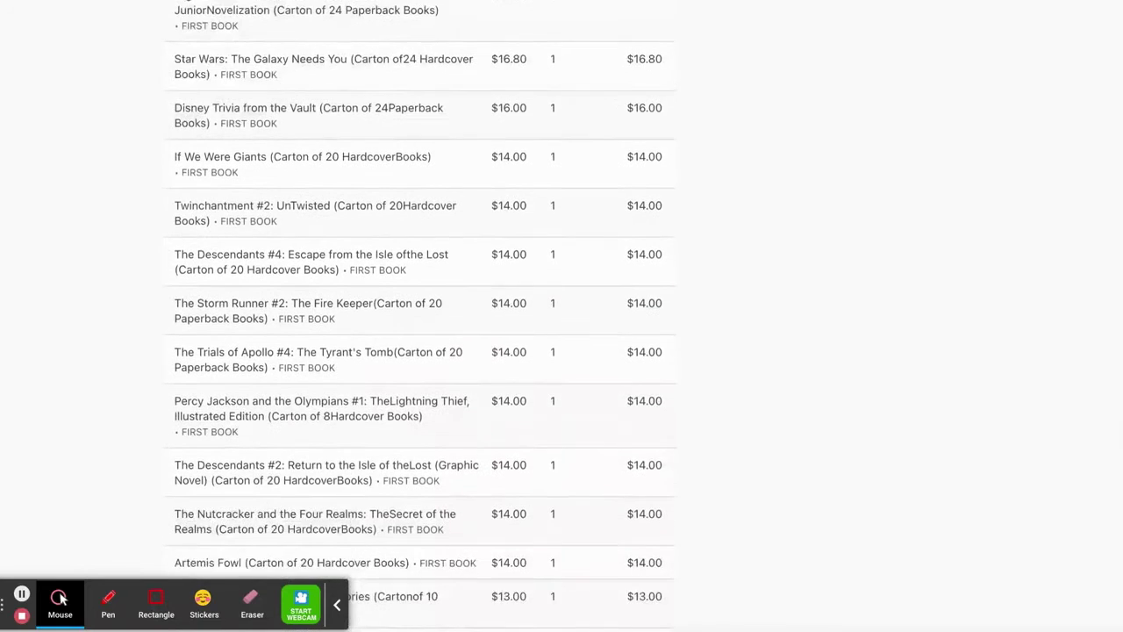
pyautogui.scroll(-5, 420, 316)
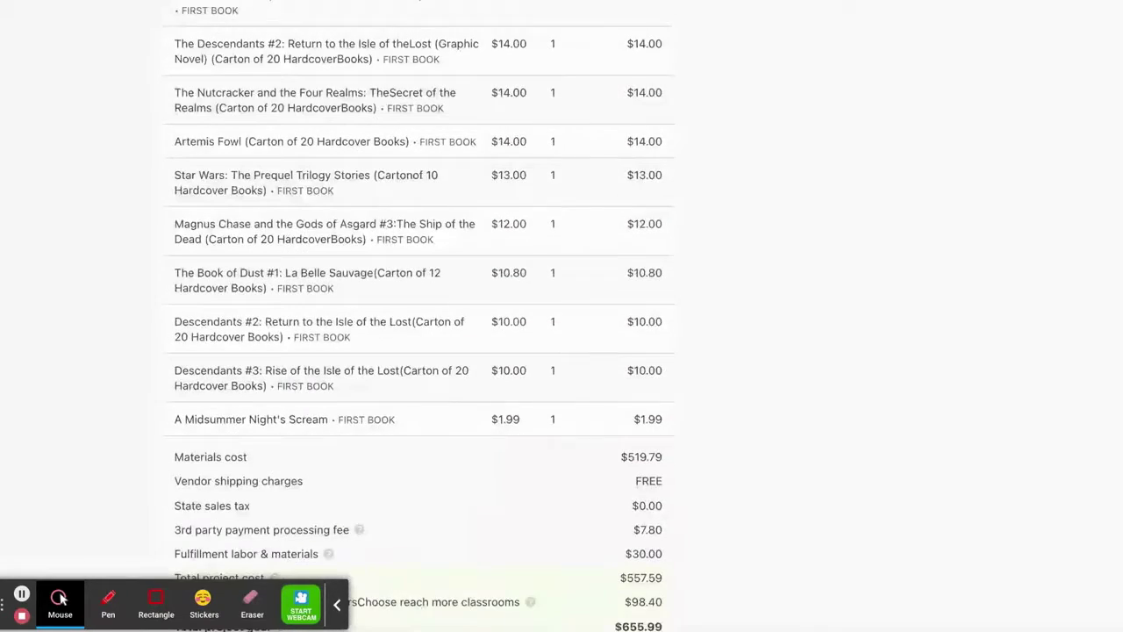
pyautogui.scroll(-1, 420, 316)
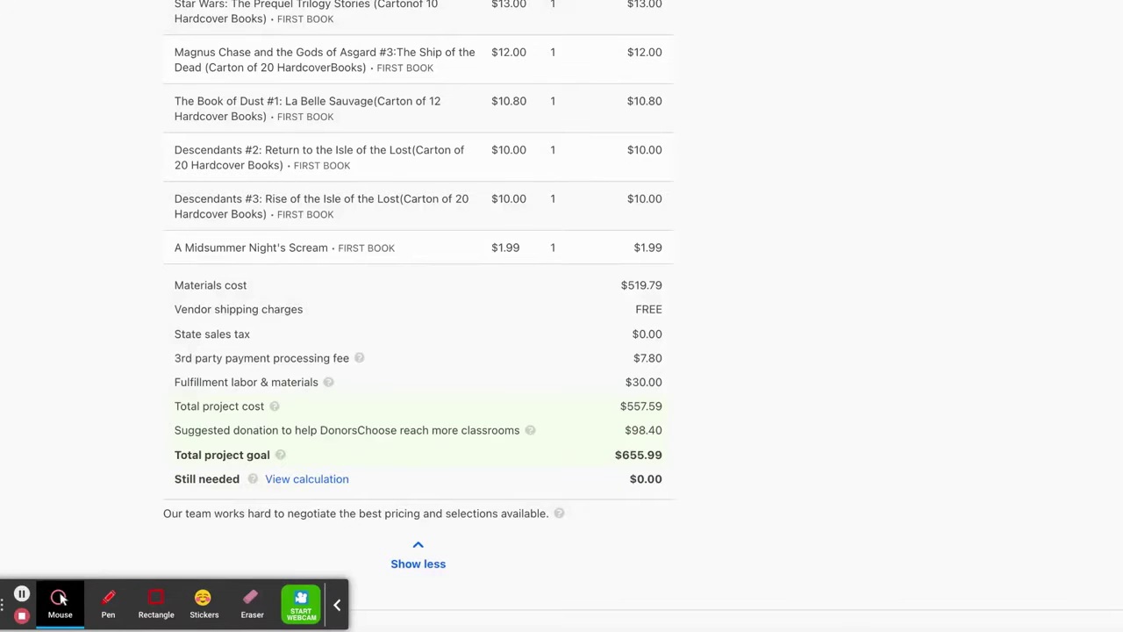
pyautogui.scroll(-3, 561, 316)
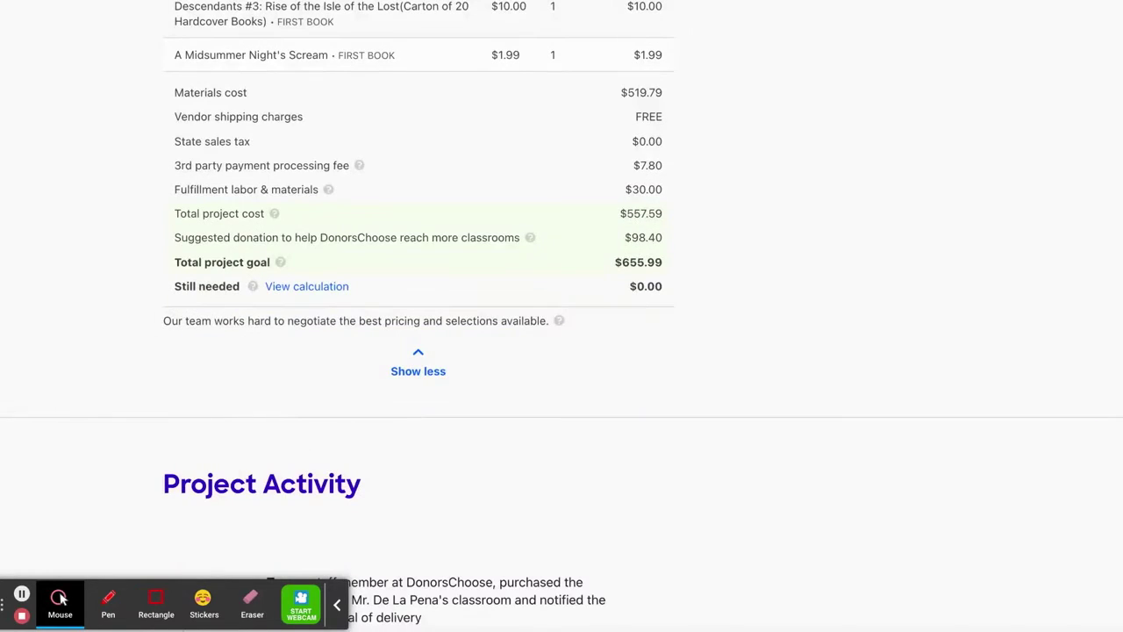
pyautogui.scroll(20, 562, 315)
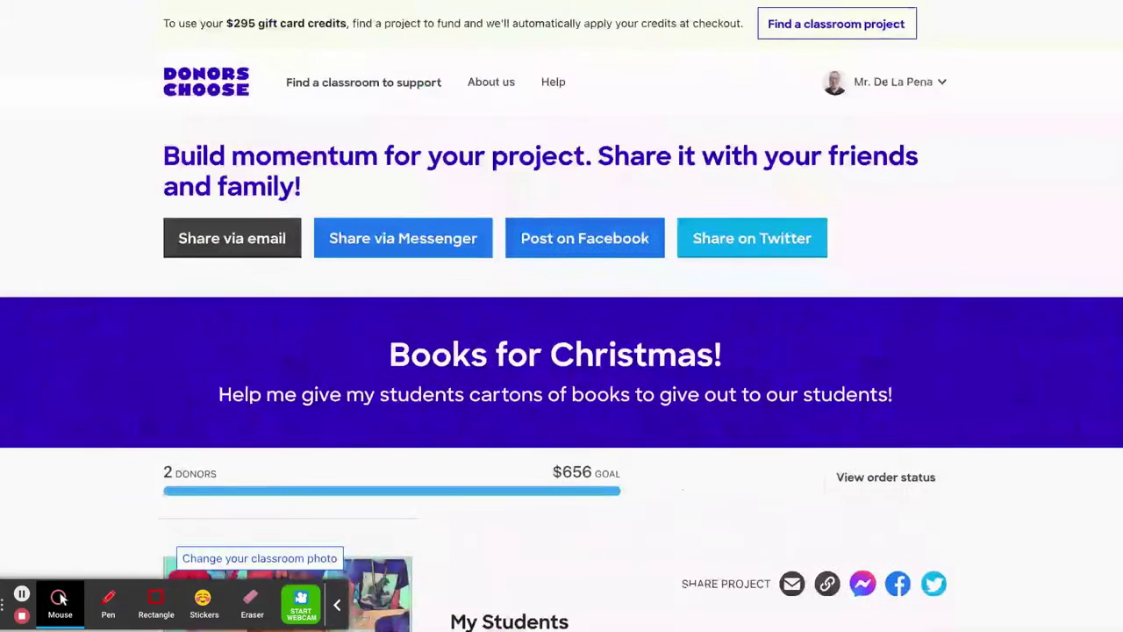
pyautogui.scroll(-20, 489, 300)
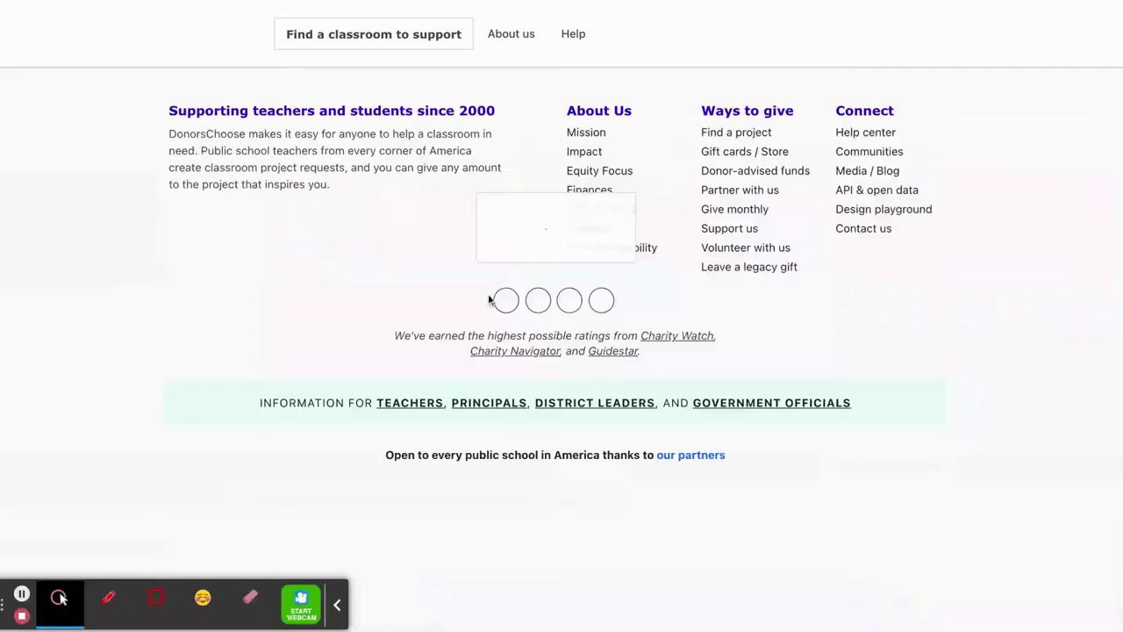
# Create another project of the Standard Project type and save the existing student description to continue.
pyautogui.scroll(-5, 490, 300)
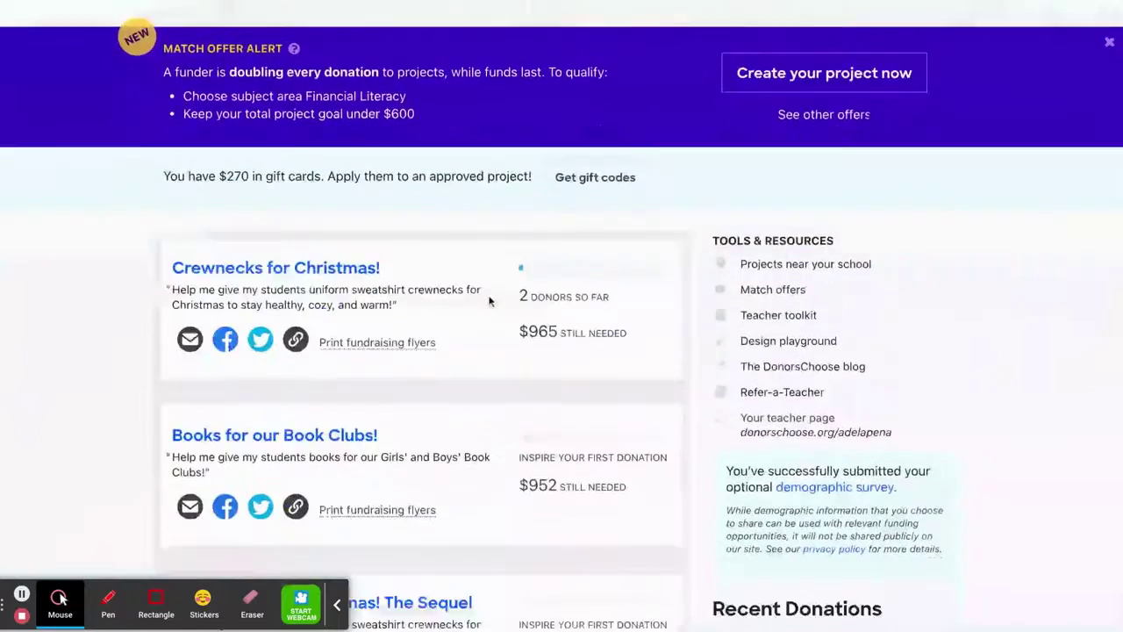
pyautogui.scroll(-5, 490, 300)
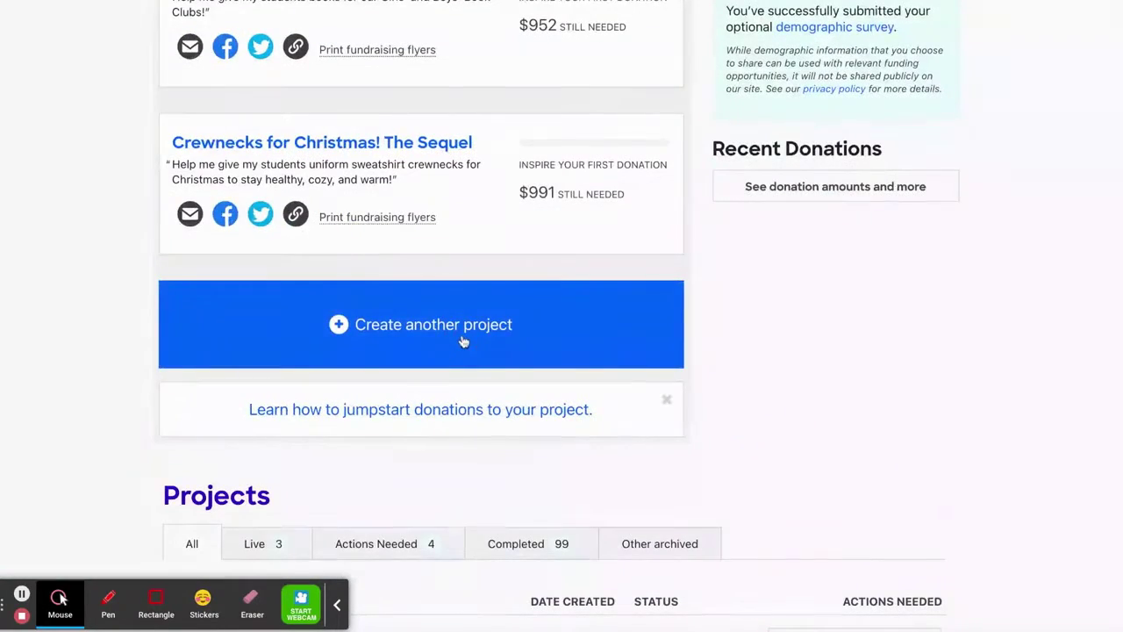
pyautogui.click(463, 341)
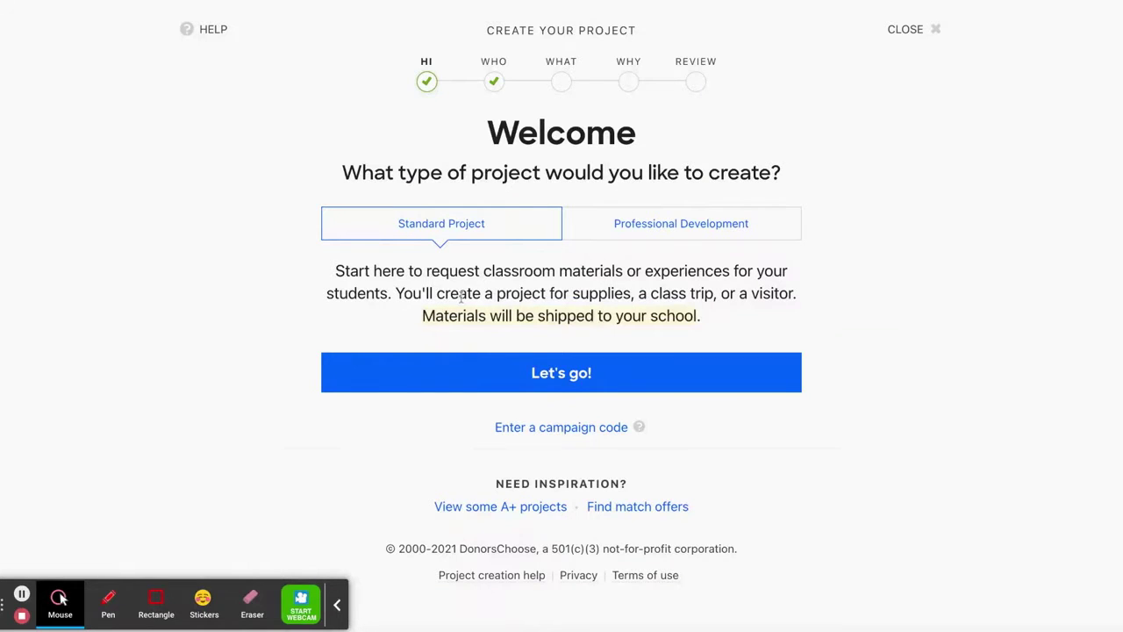
pyautogui.click(500, 376)
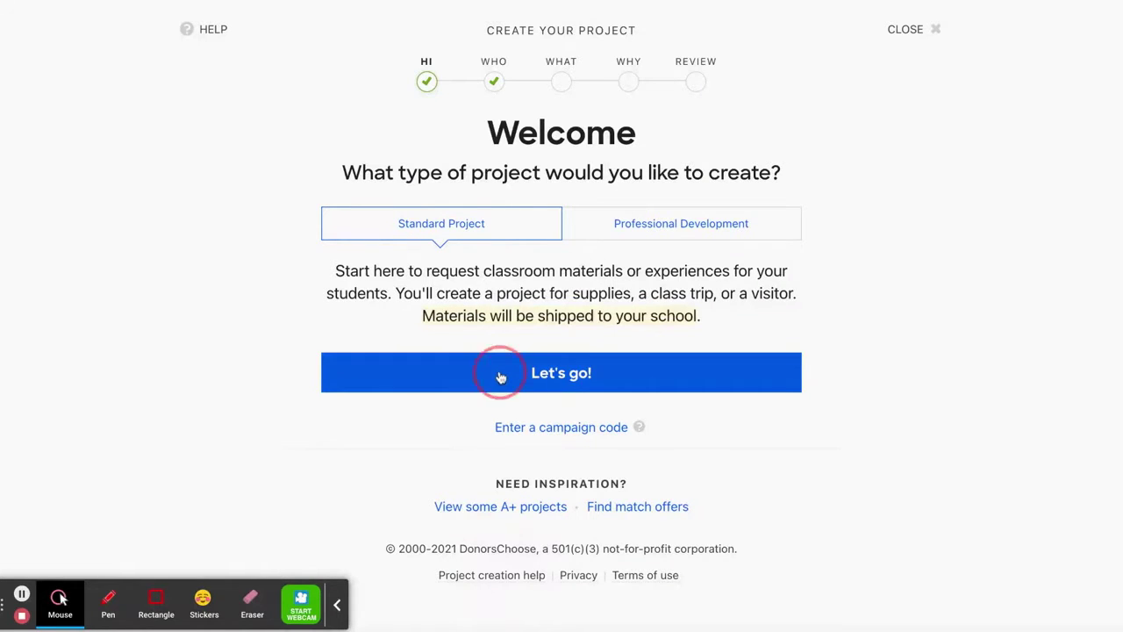
pyautogui.scroll(-7, 482, 312)
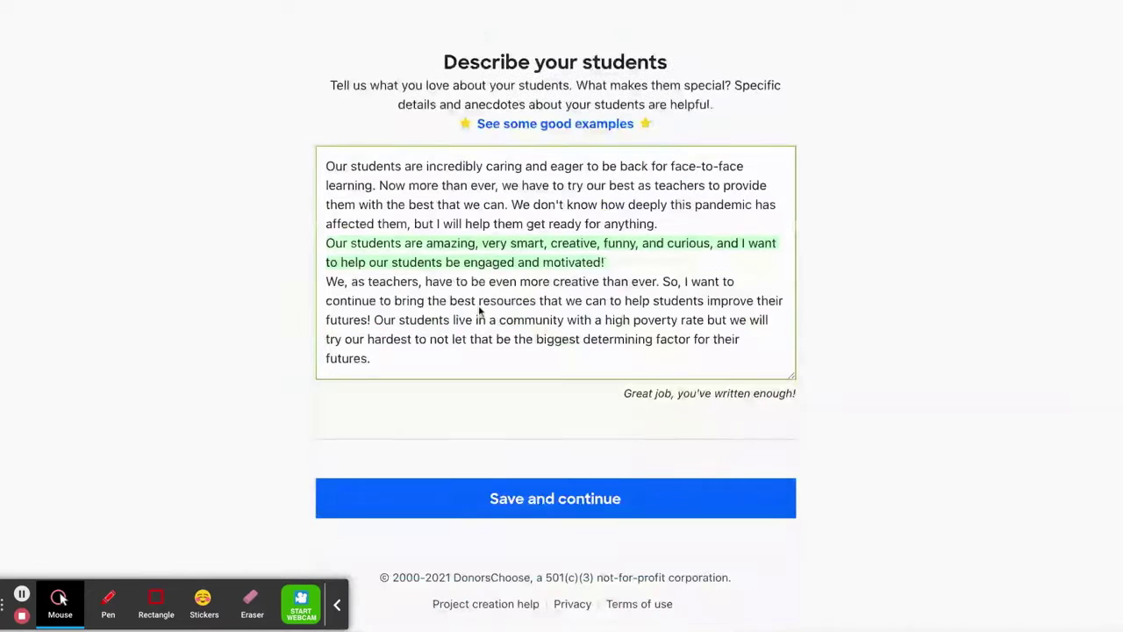
pyautogui.click(488, 497)
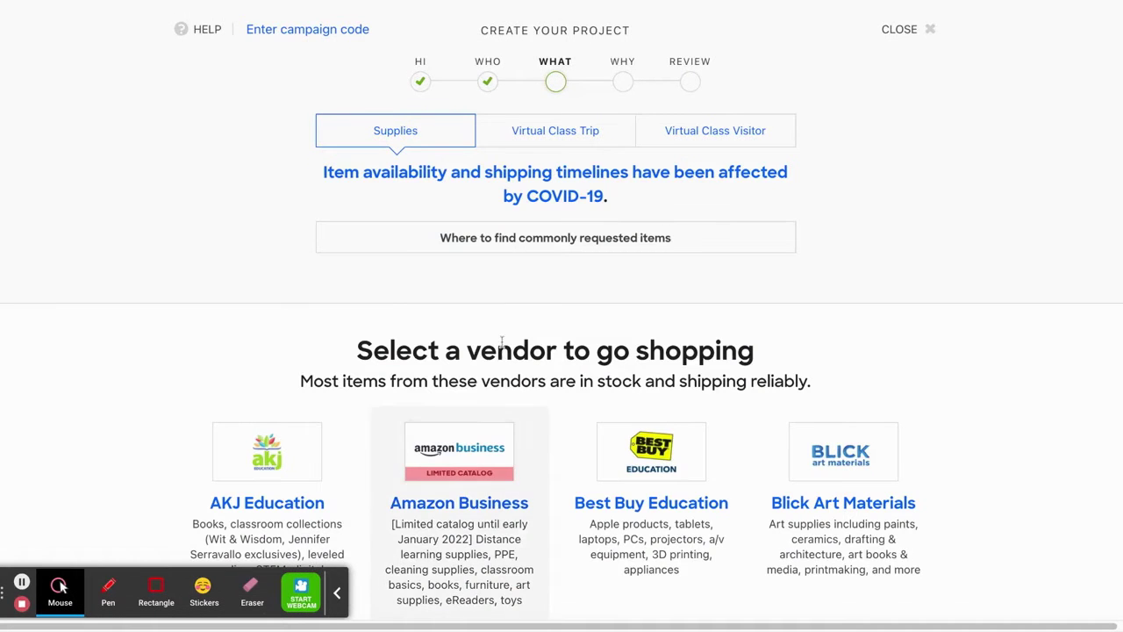
# Look through the supply vendors and start a special request for items outside the vendor directory.
pyautogui.scroll(-3, 511, 281)
pyautogui.scroll(-7, 517, 299)
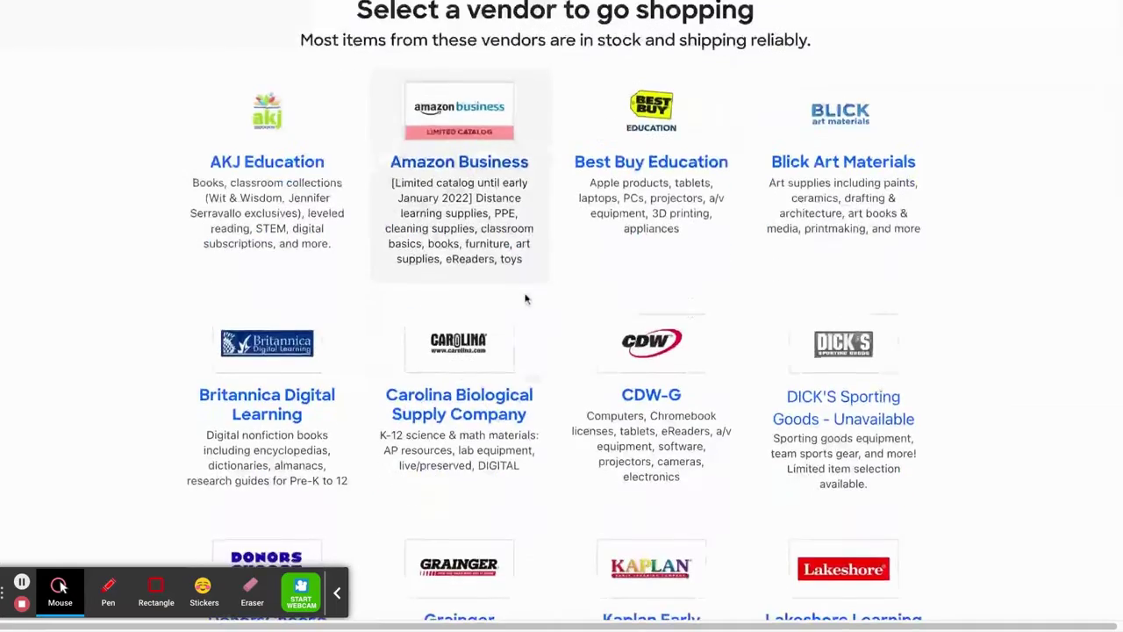
pyautogui.scroll(-11, 528, 303)
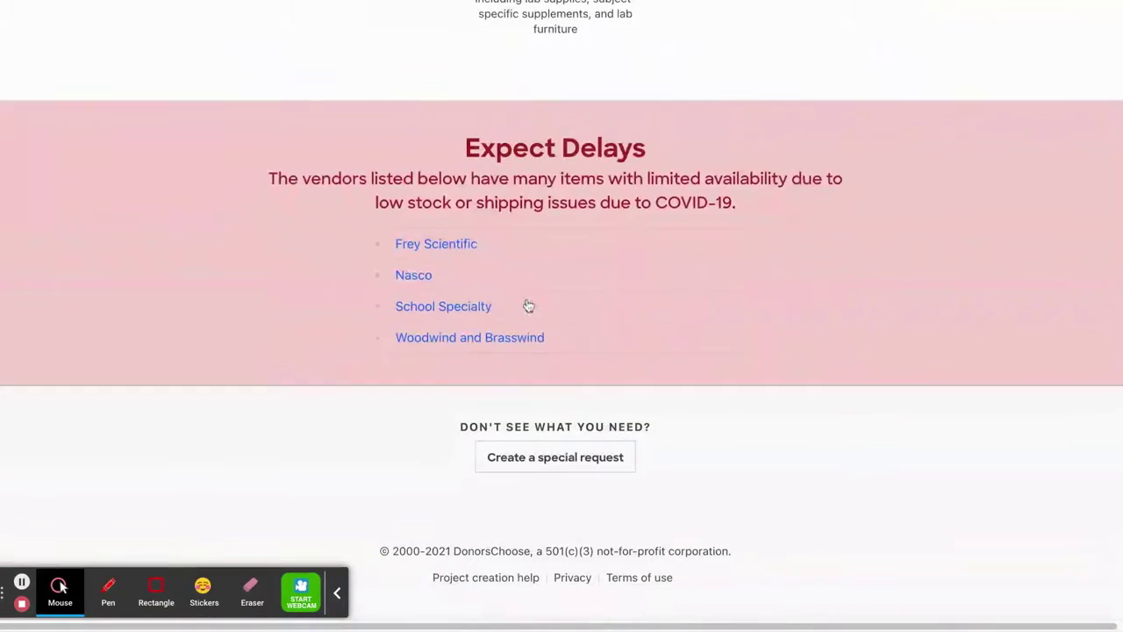
pyautogui.click(530, 460)
pyautogui.scroll(-1, 530, 464)
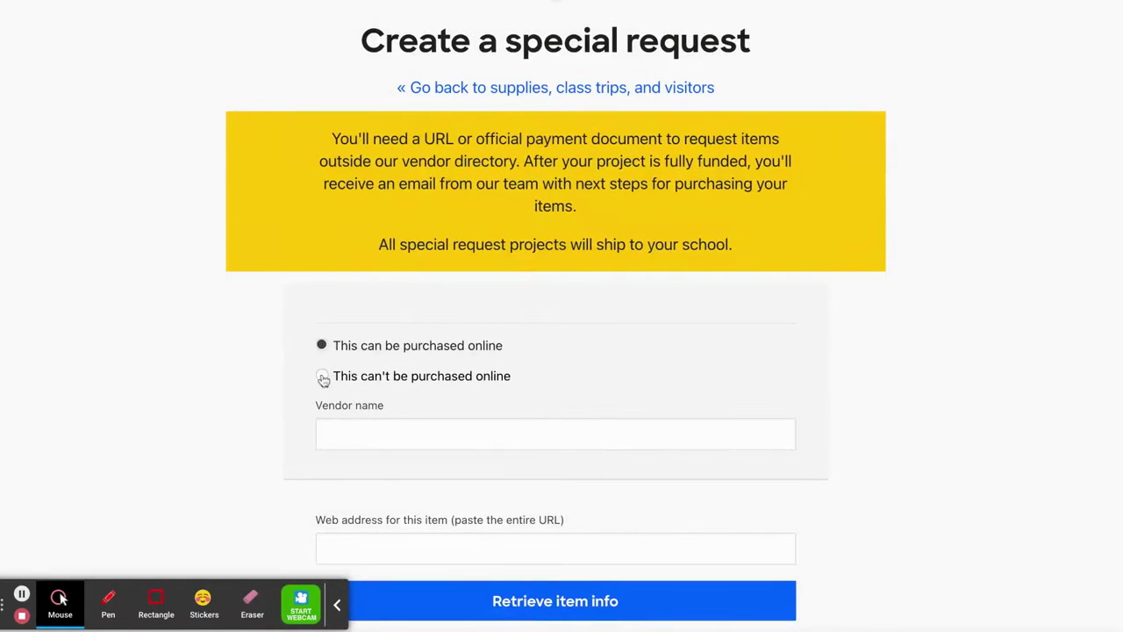
# Mark the special request as not purchasable online and set the vendor name to First Book.
pyautogui.click(321, 376)
pyautogui.scroll(-1, 435, 418)
pyautogui.click(451, 337)
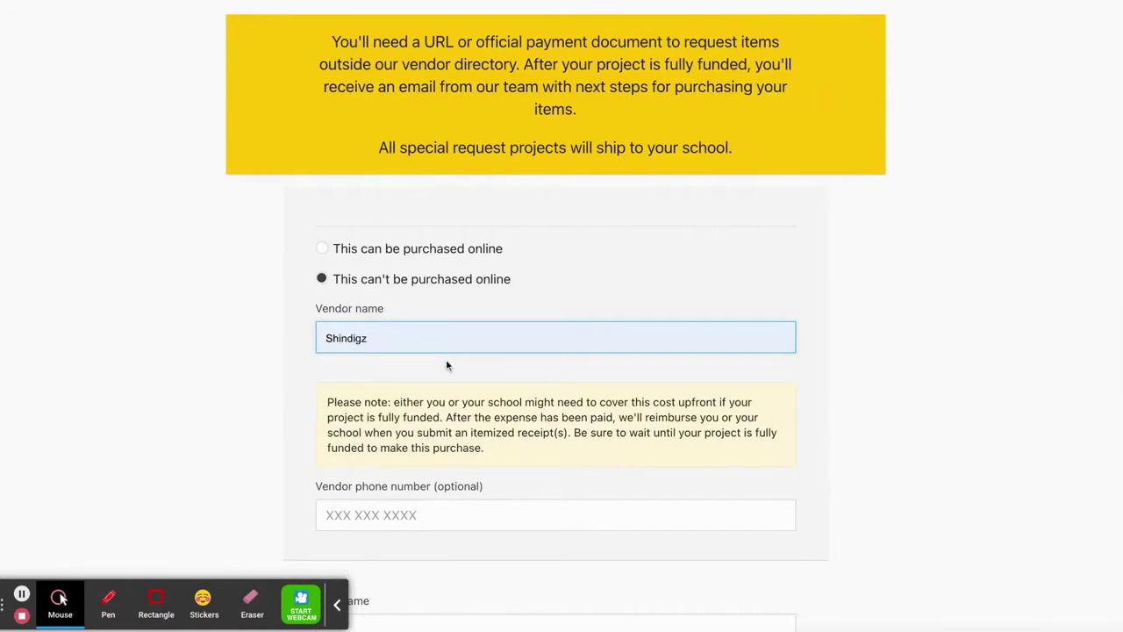
pyautogui.click(482, 463)
pyautogui.scroll(-3, 514, 436)
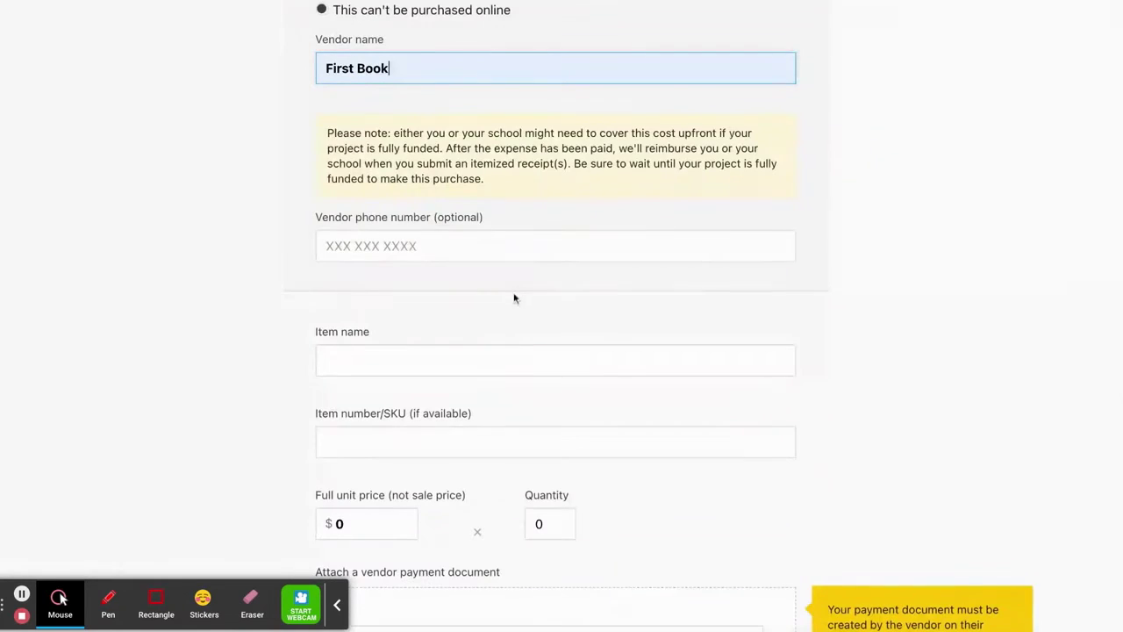
pyautogui.scroll(-1, 516, 252)
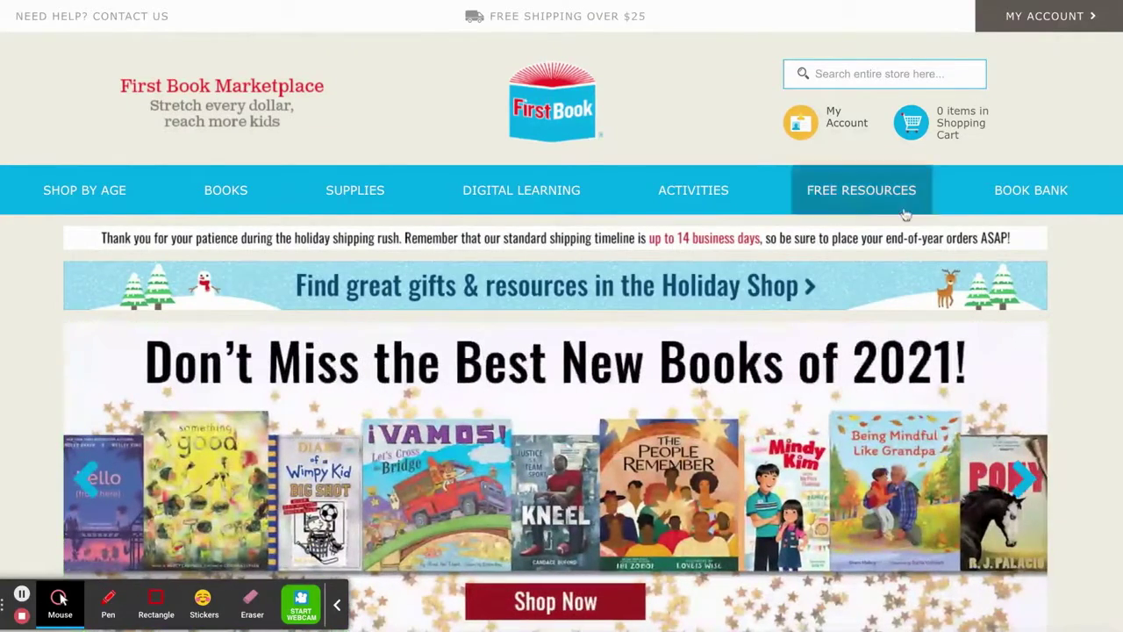
# On the First Book Marketplace, open the Book Bank section and filter the books to ages 13 to 15.
pyautogui.moveTo(1035, 200)
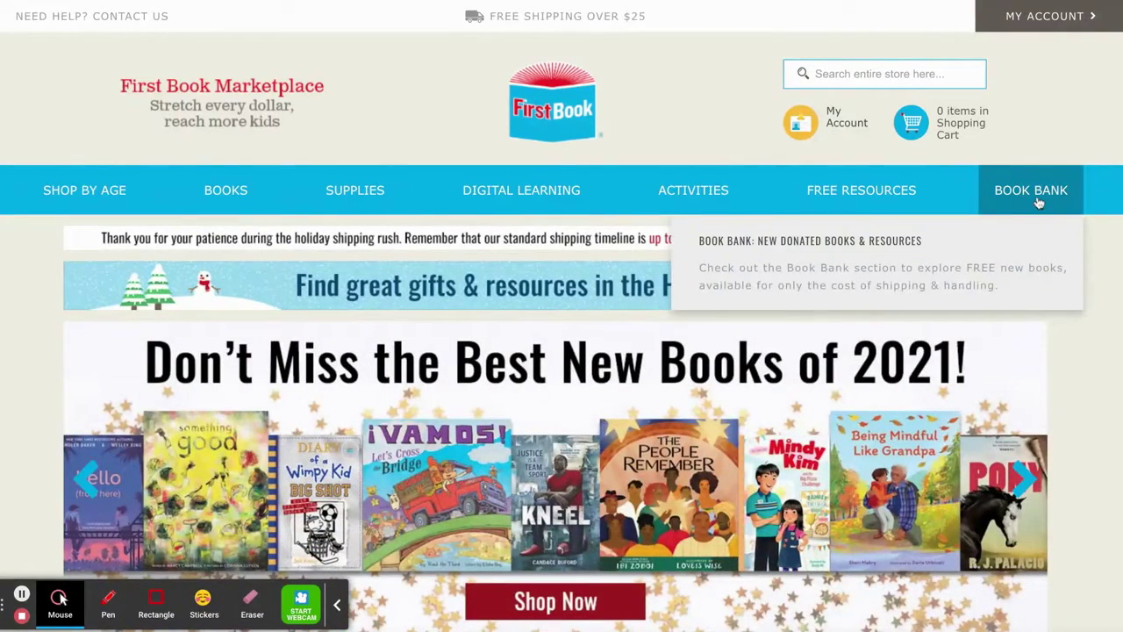
pyautogui.click(1031, 189)
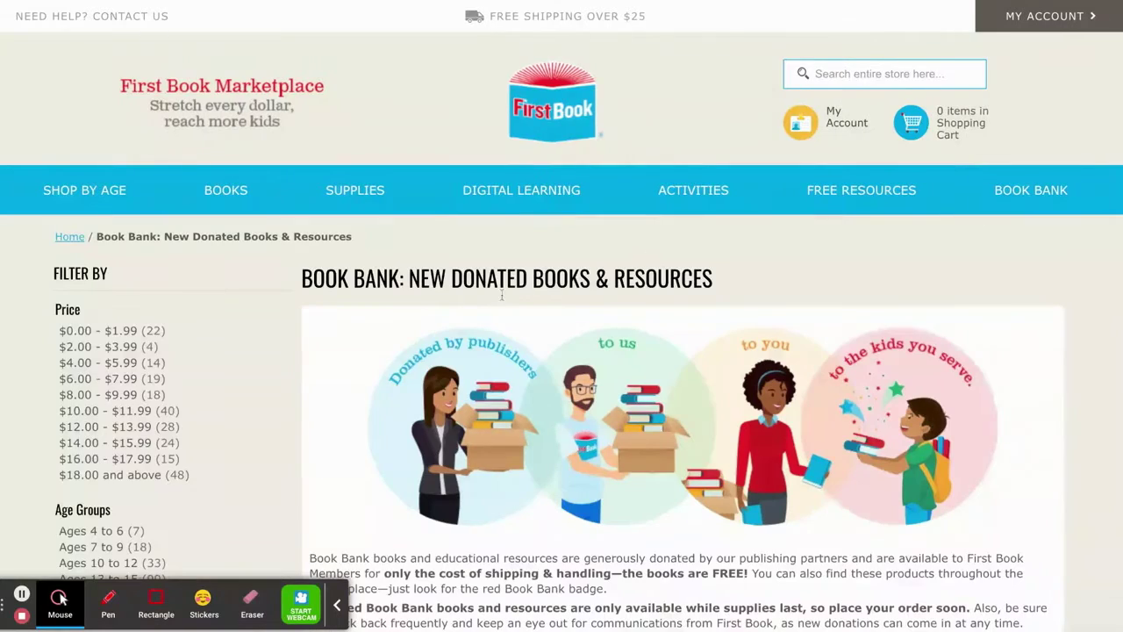
pyautogui.scroll(-3, 210, 293)
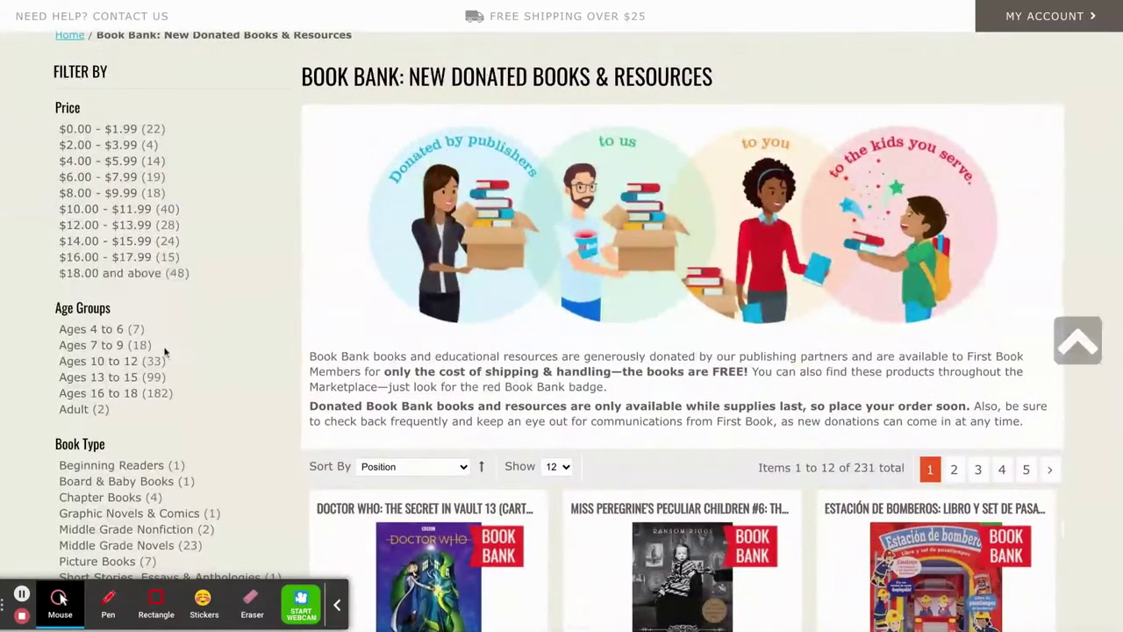
pyautogui.click(99, 377)
pyautogui.scroll(-2, 306, 351)
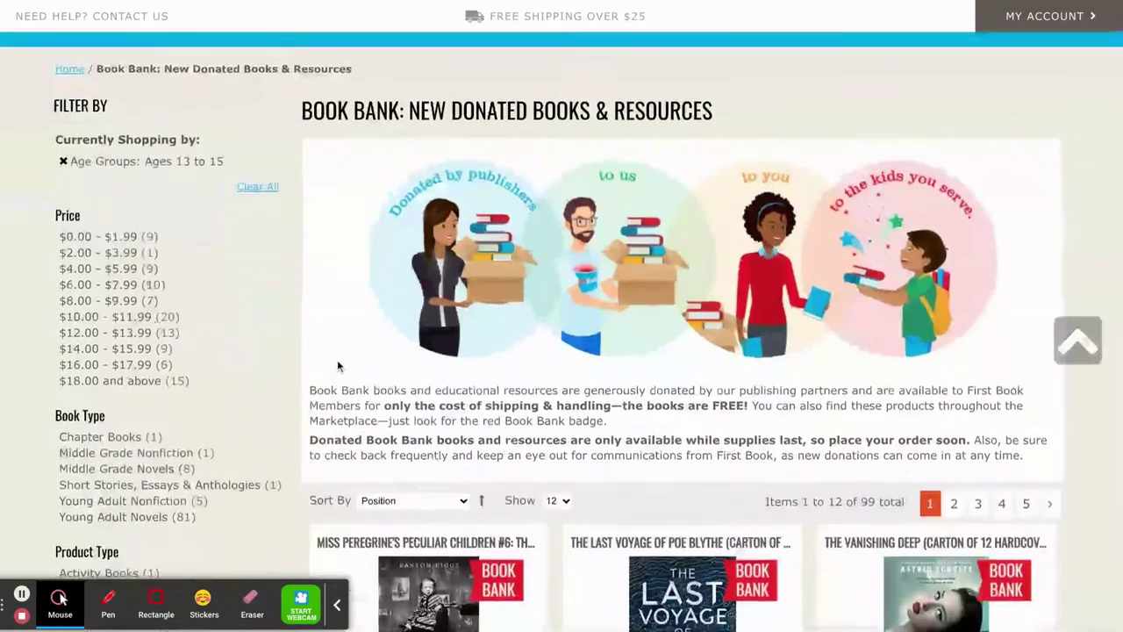
# Add the cartons of Miss Peregrine's Peculiar Children #6 and The Last Voyage of Poe Blythe to the cart and continue browsing.
pyautogui.scroll(-4, 338, 365)
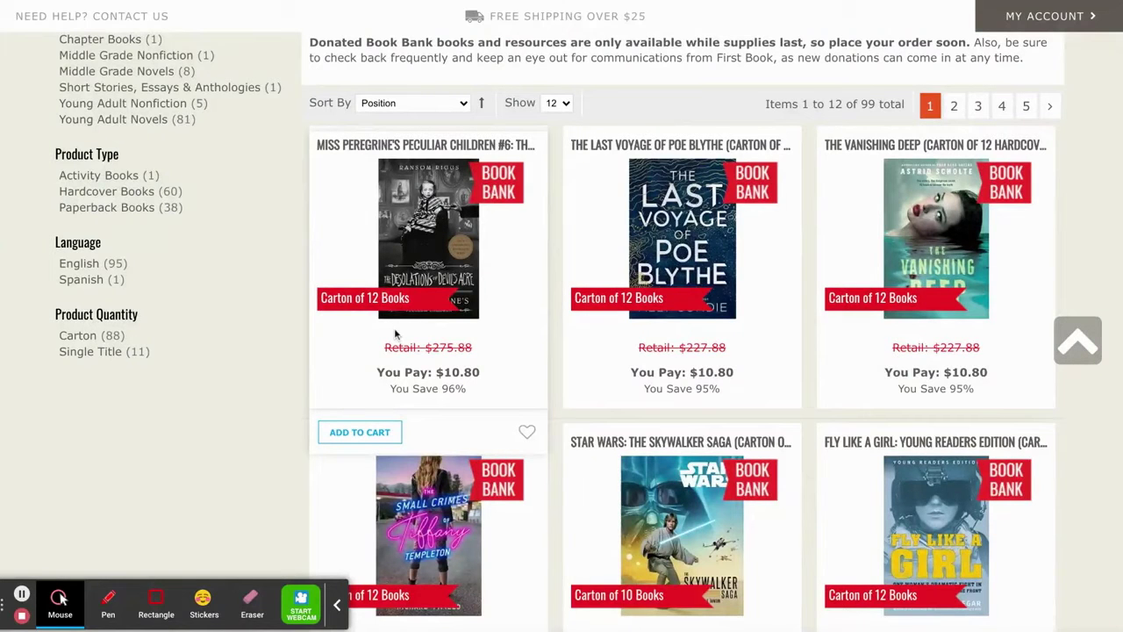
pyautogui.click(362, 430)
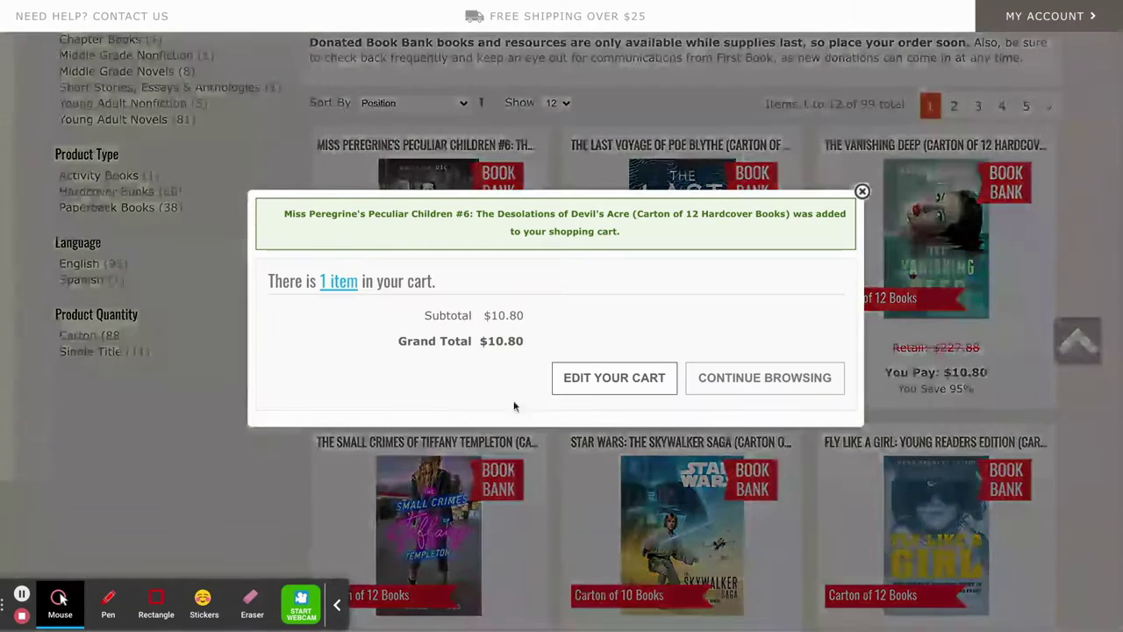
pyautogui.click(721, 384)
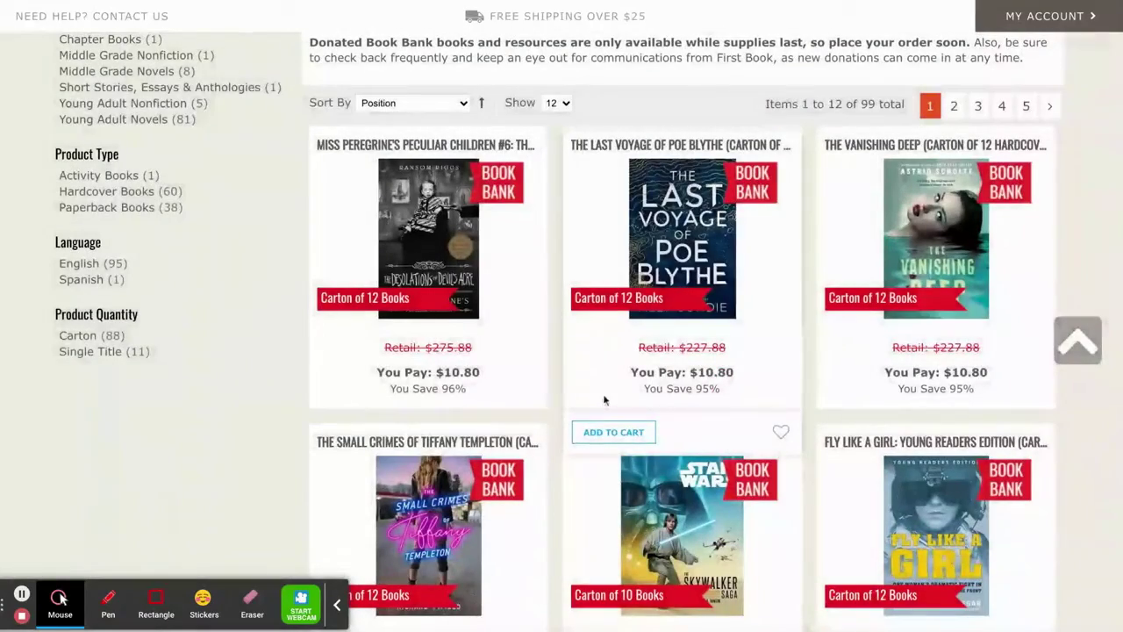
pyautogui.click(613, 432)
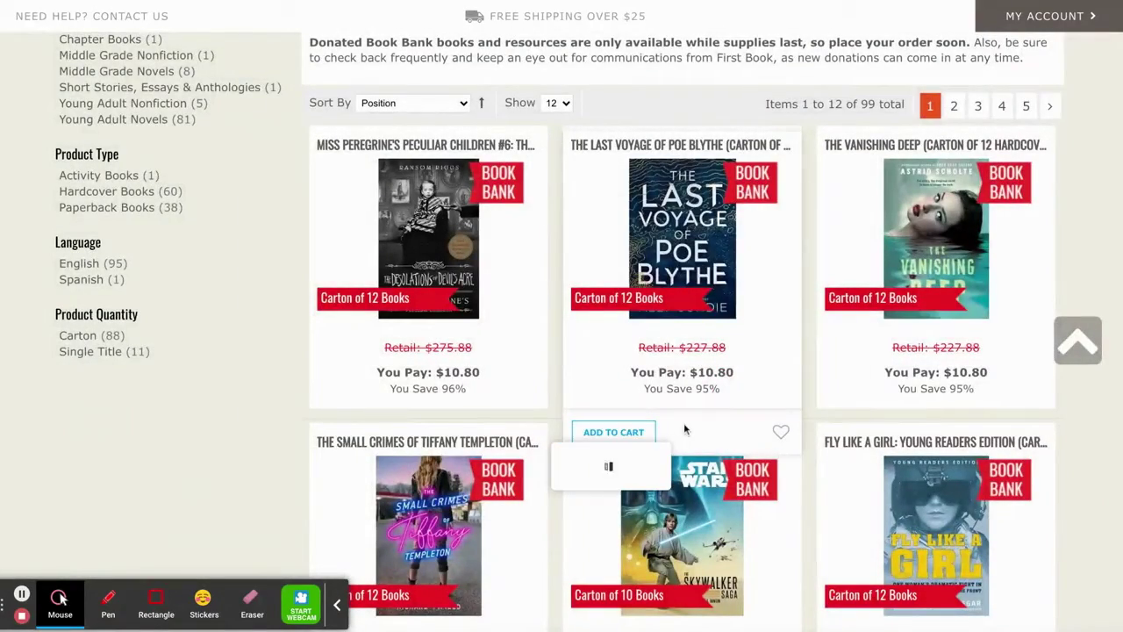
pyautogui.click(760, 375)
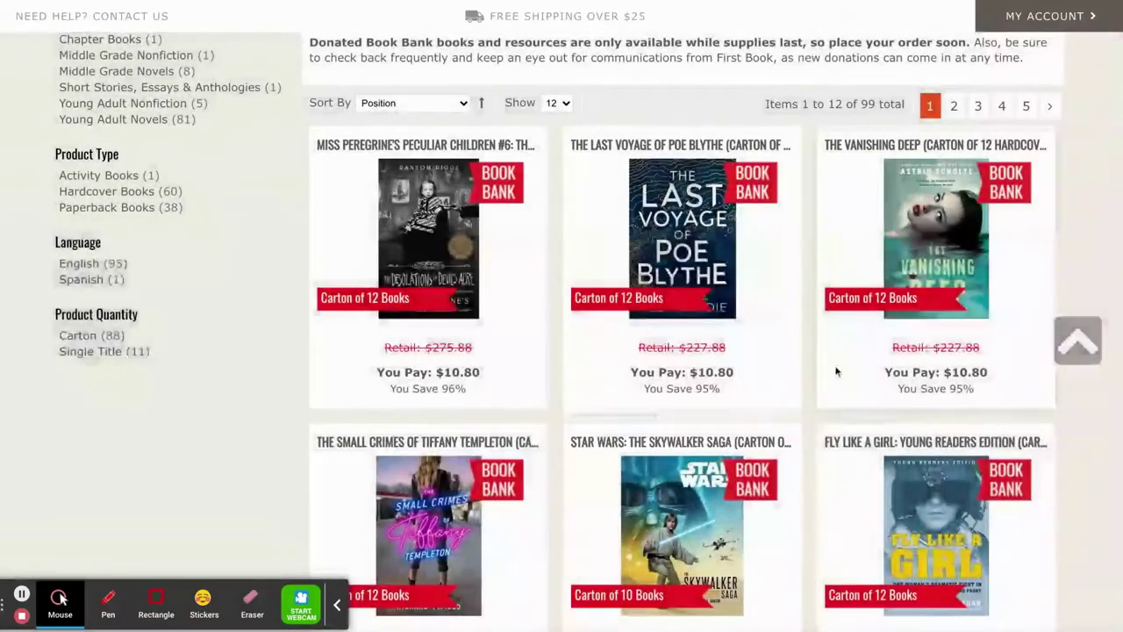
# Add the cartons of The Vanishing Deep and The Small Crimes of Tiffany Templeton to the cart.
pyautogui.click(868, 430)
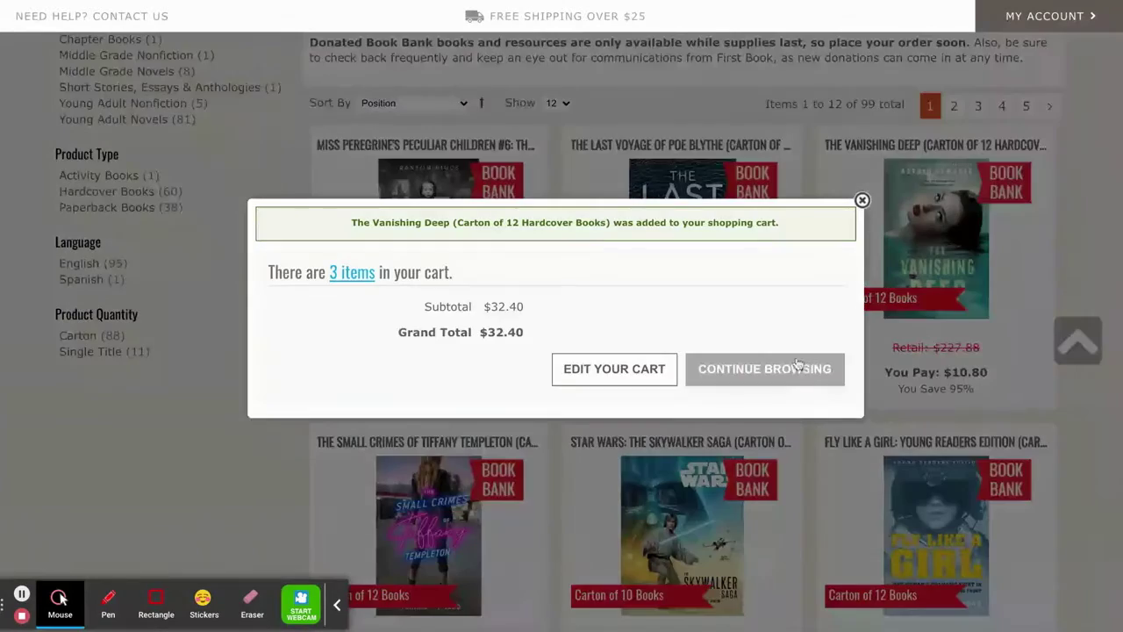
pyautogui.click(794, 366)
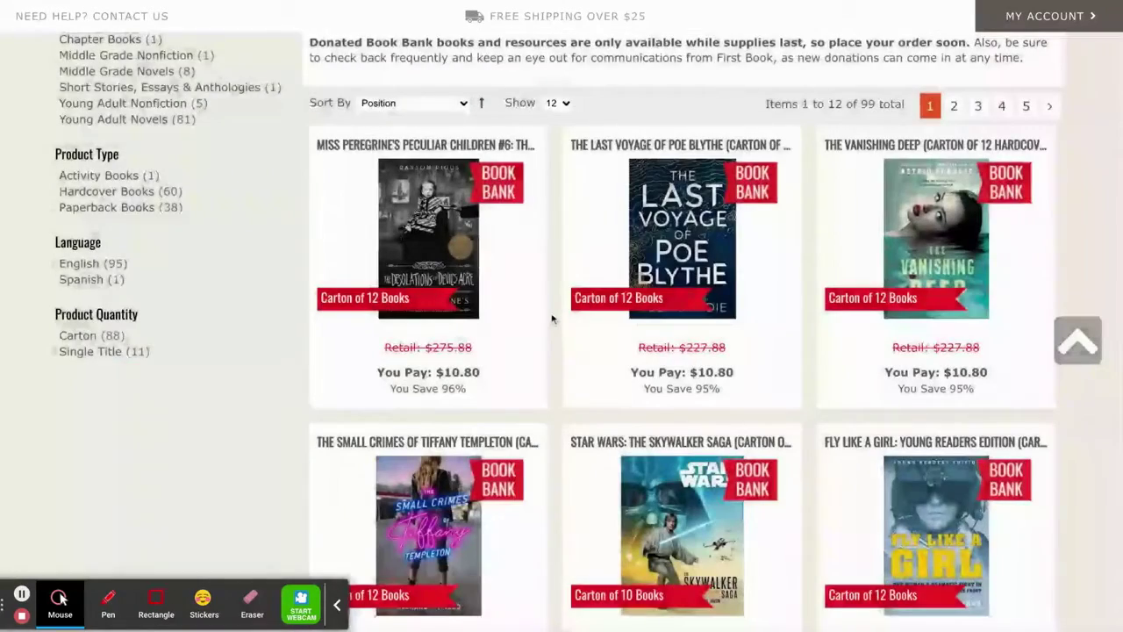
pyautogui.scroll(-3, 549, 319)
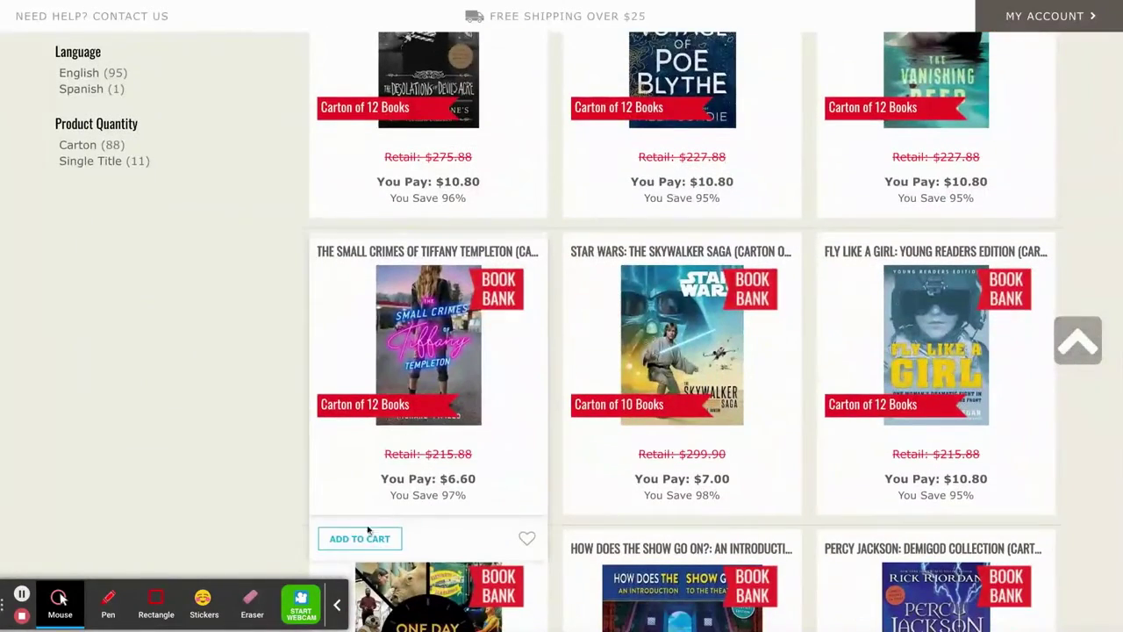
pyautogui.click(360, 537)
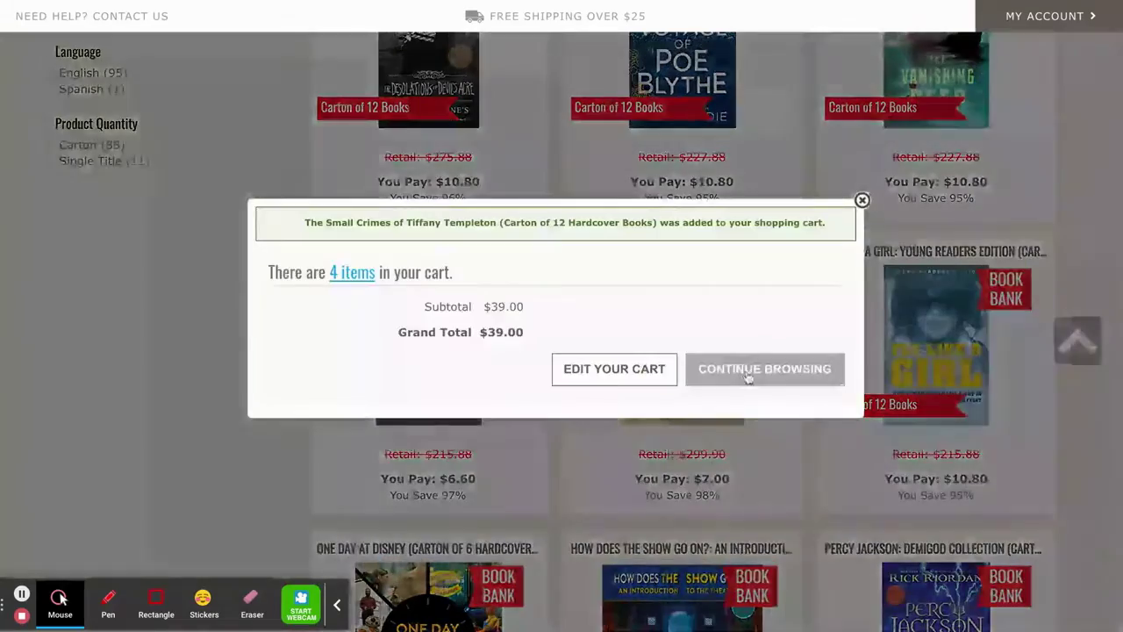
# Add the cartons of Star Wars: The Skywalker Saga and Fly Like a Girl: Young Readers Edition to the cart and continue browsing.
pyautogui.click(746, 370)
pyautogui.moveTo(579, 431)
pyautogui.scroll(-1, 581, 431)
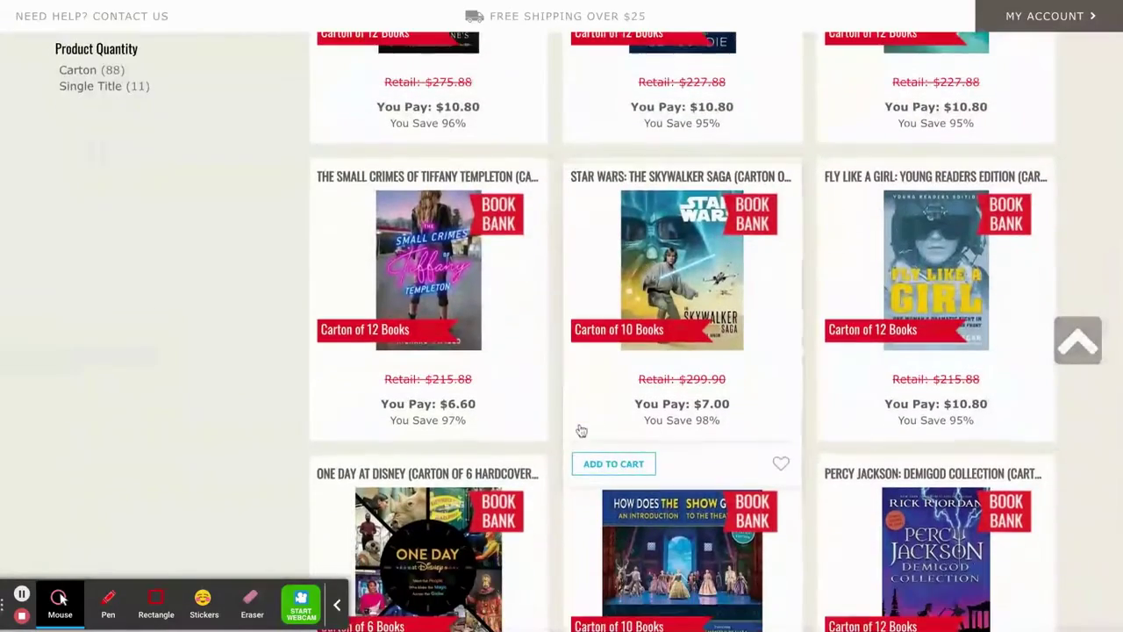
pyautogui.click(613, 463)
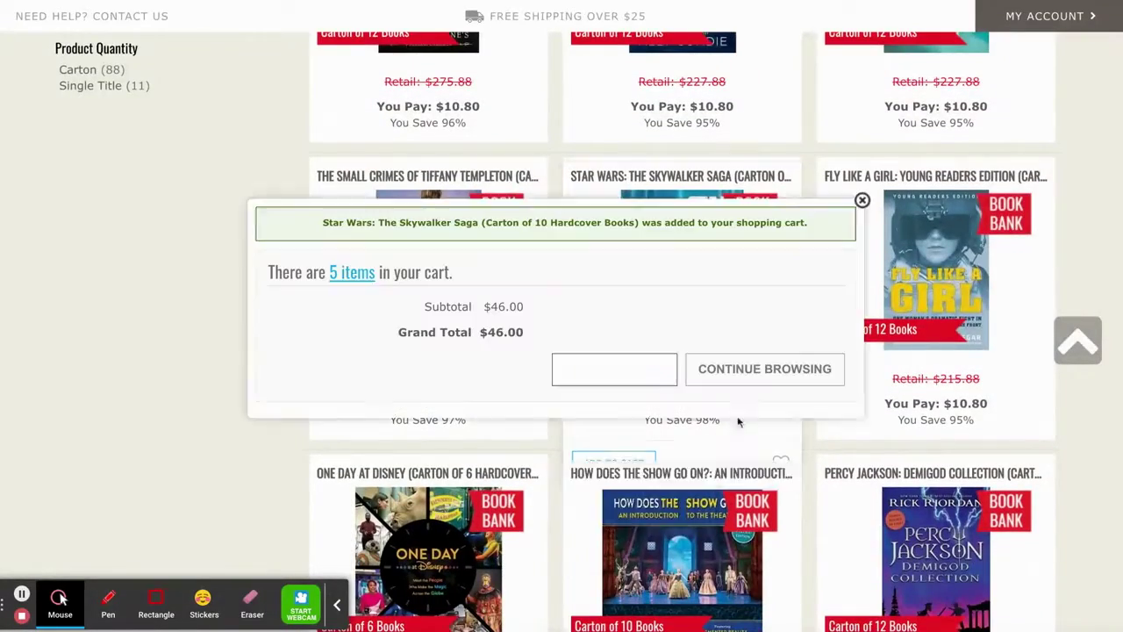
pyautogui.click(755, 370)
pyautogui.moveTo(838, 427)
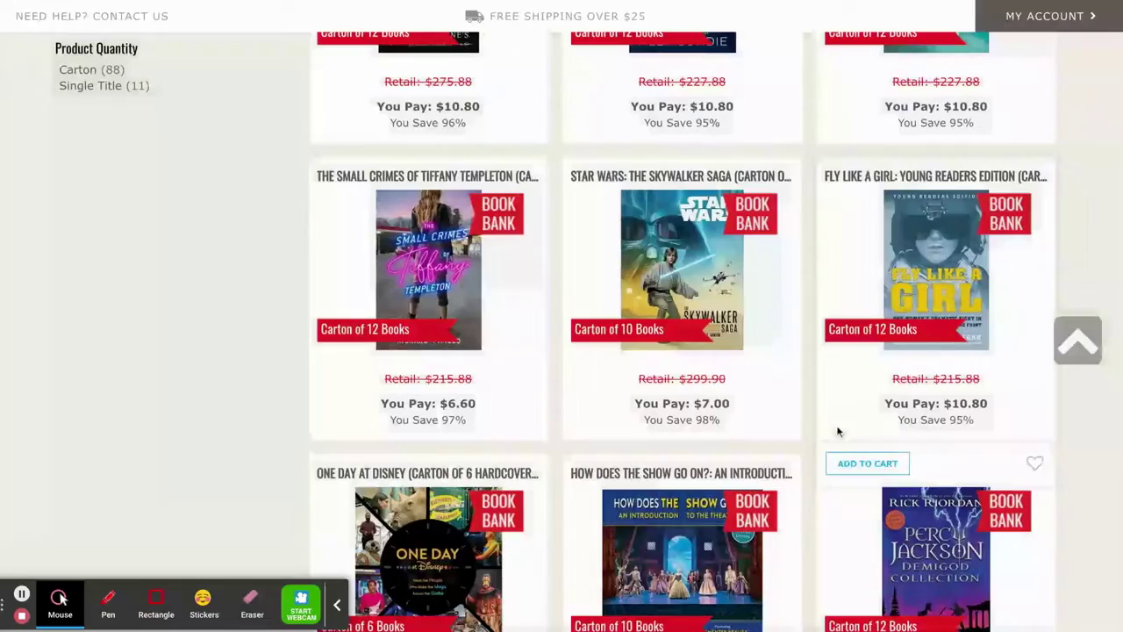
pyautogui.click(858, 470)
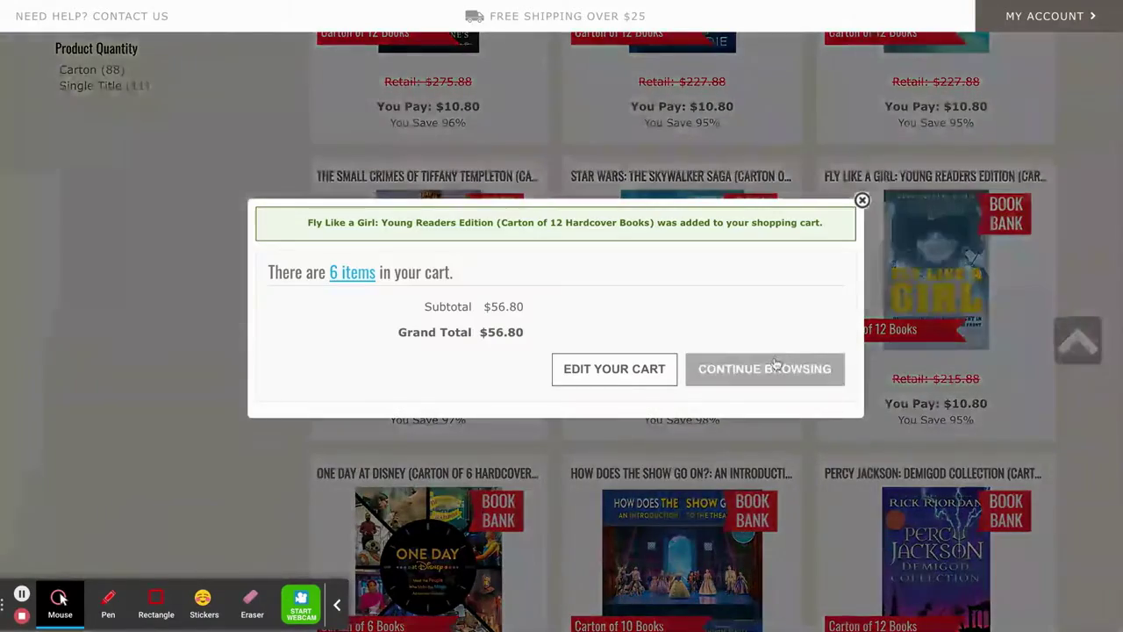
pyautogui.click(773, 366)
# Open the shopping cart with the selected book cartons and proceed to checkout.
pyautogui.scroll(10, 821, 344)
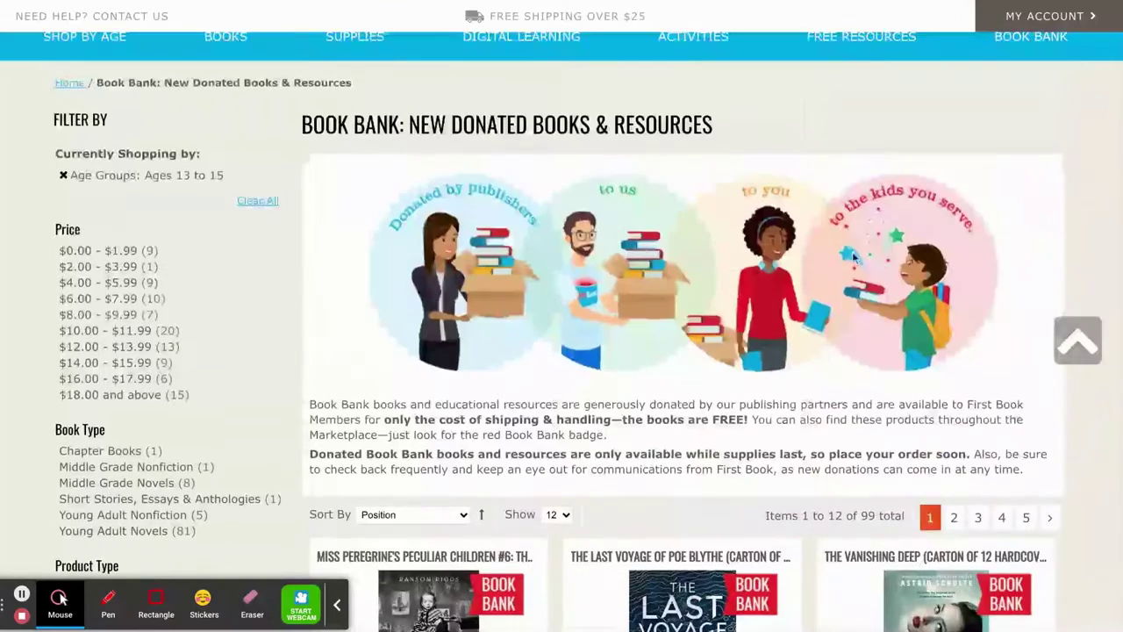
pyautogui.scroll(2, 903, 193)
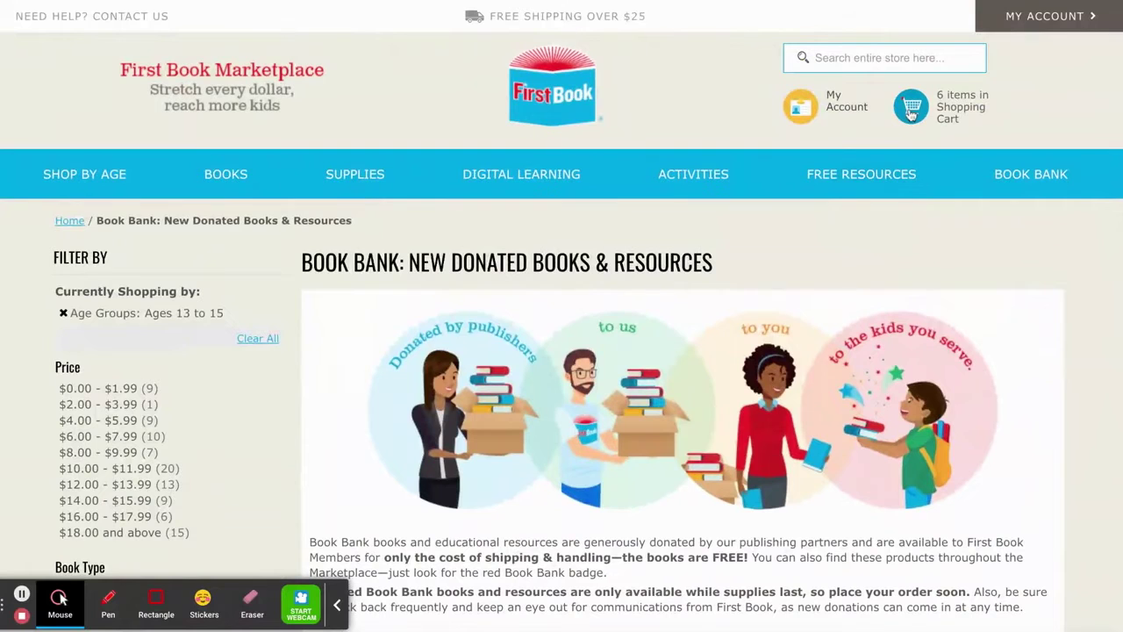
pyautogui.click(911, 111)
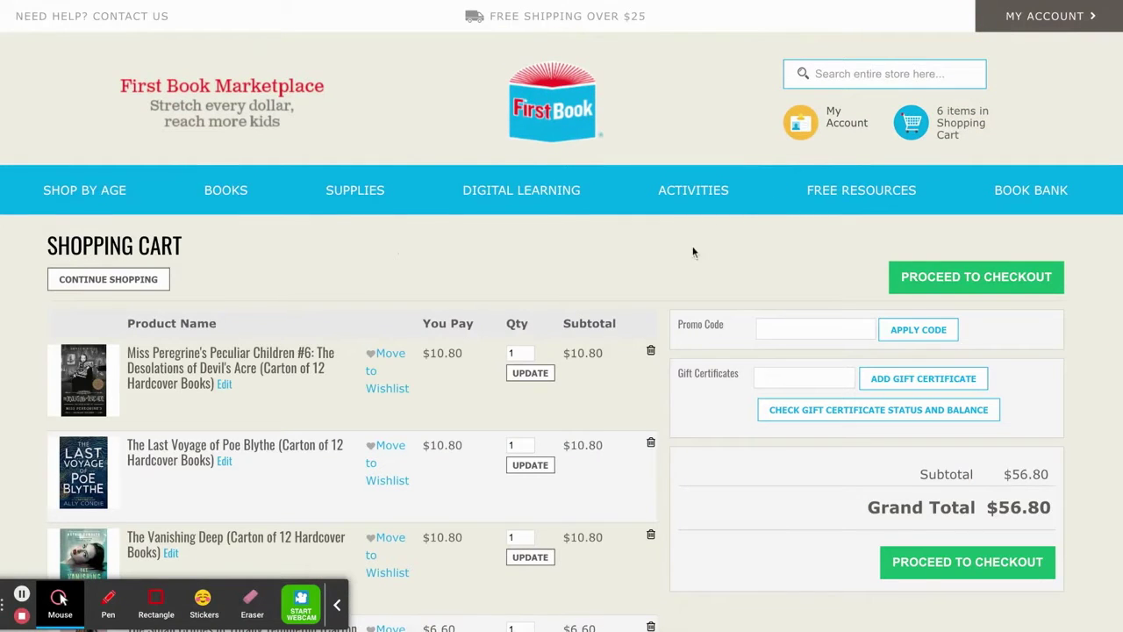
pyautogui.scroll(-2, 682, 255)
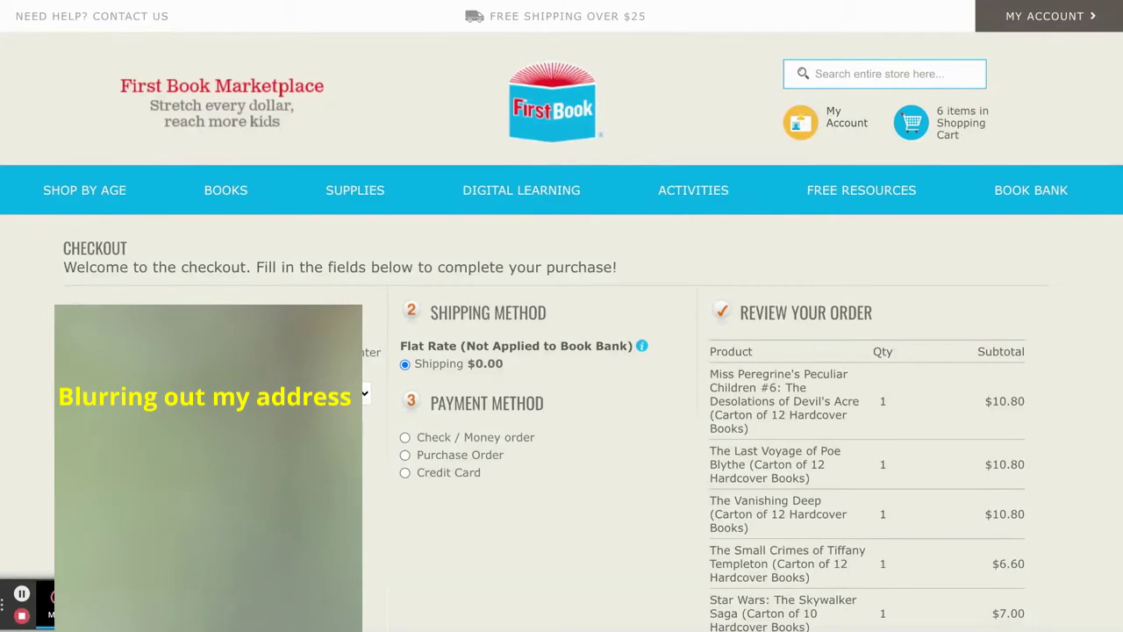
# Choose Check / Money order as the payment method and place the order.
pyautogui.click(405, 437)
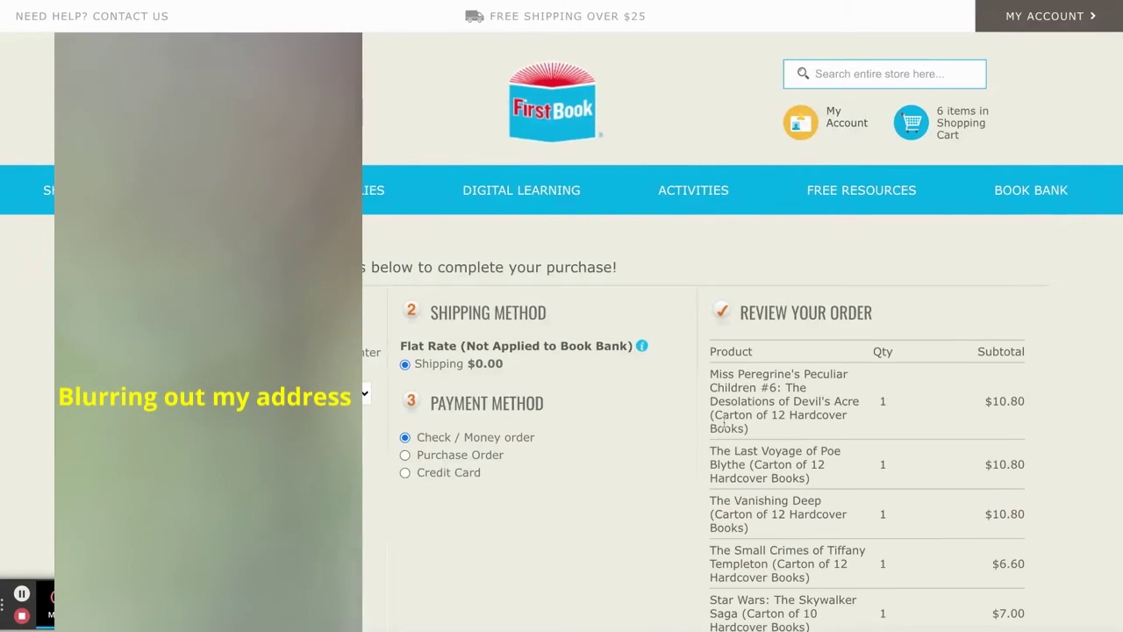
pyautogui.scroll(-3, 679, 427)
pyautogui.scroll(-2, 796, 445)
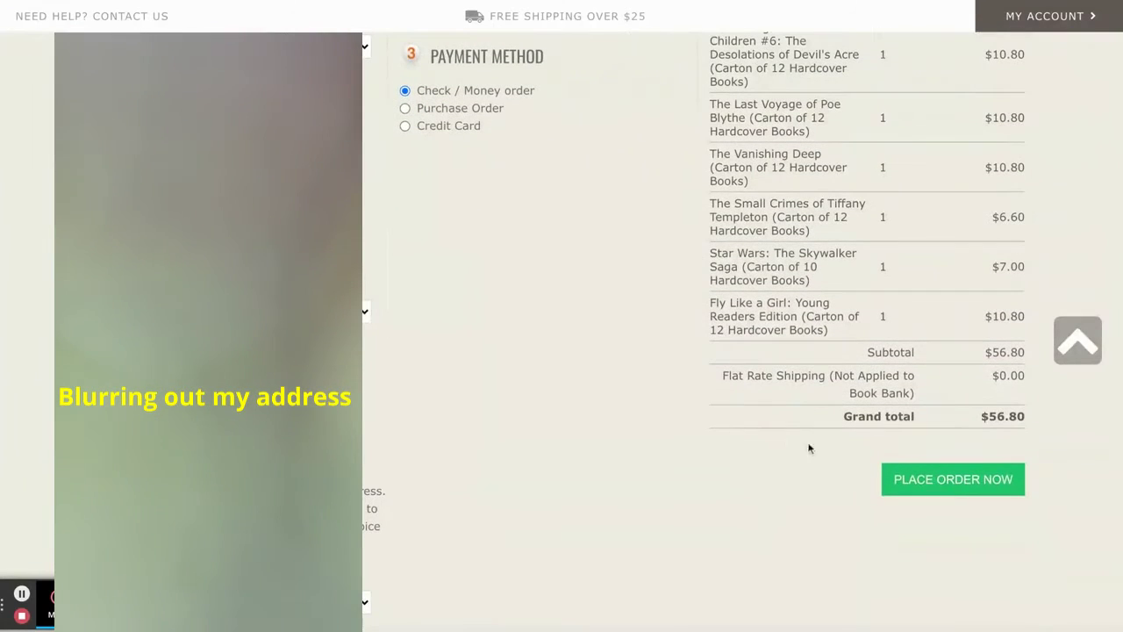
pyautogui.click(960, 485)
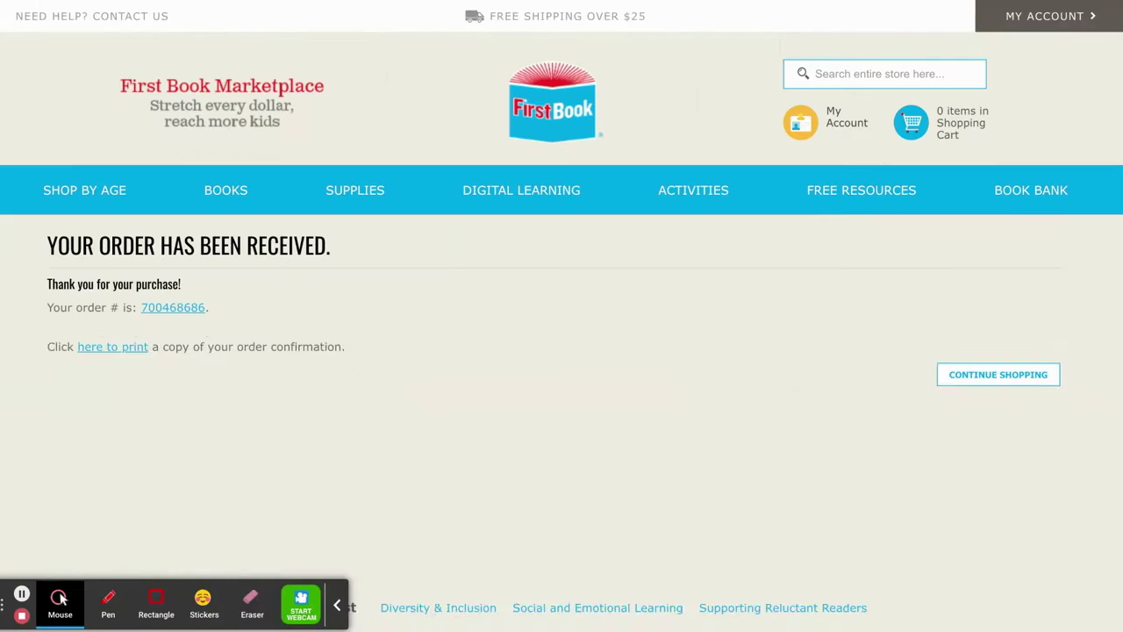
# Open the printable copy of the order confirmation from the order-received page.
pyautogui.scroll(-1, 912, 468)
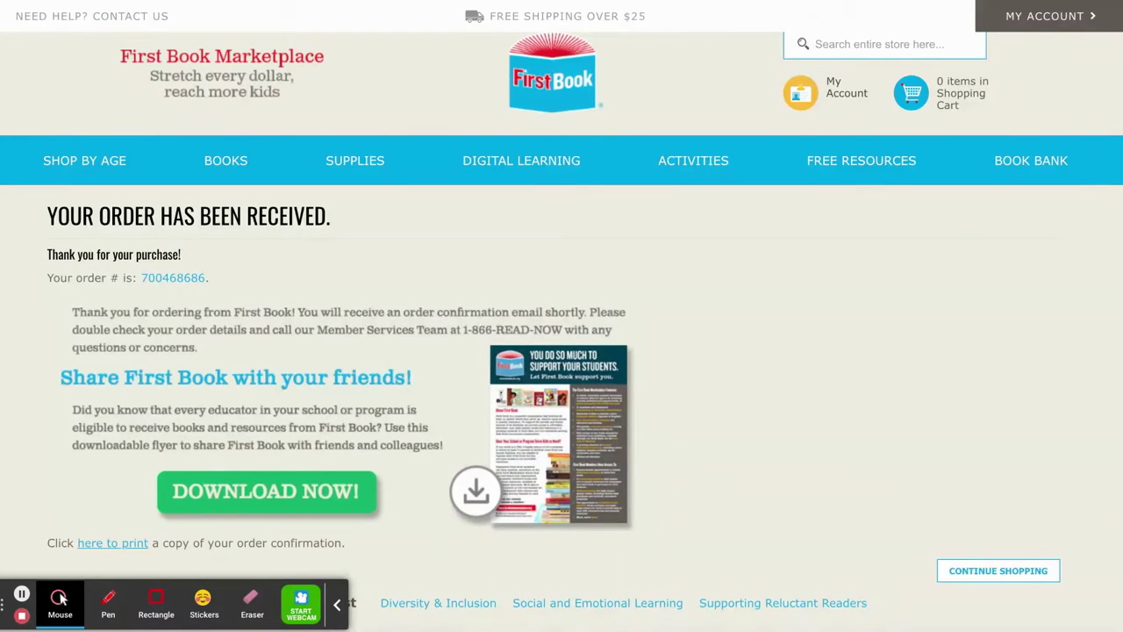
pyautogui.scroll(-1, 562, 351)
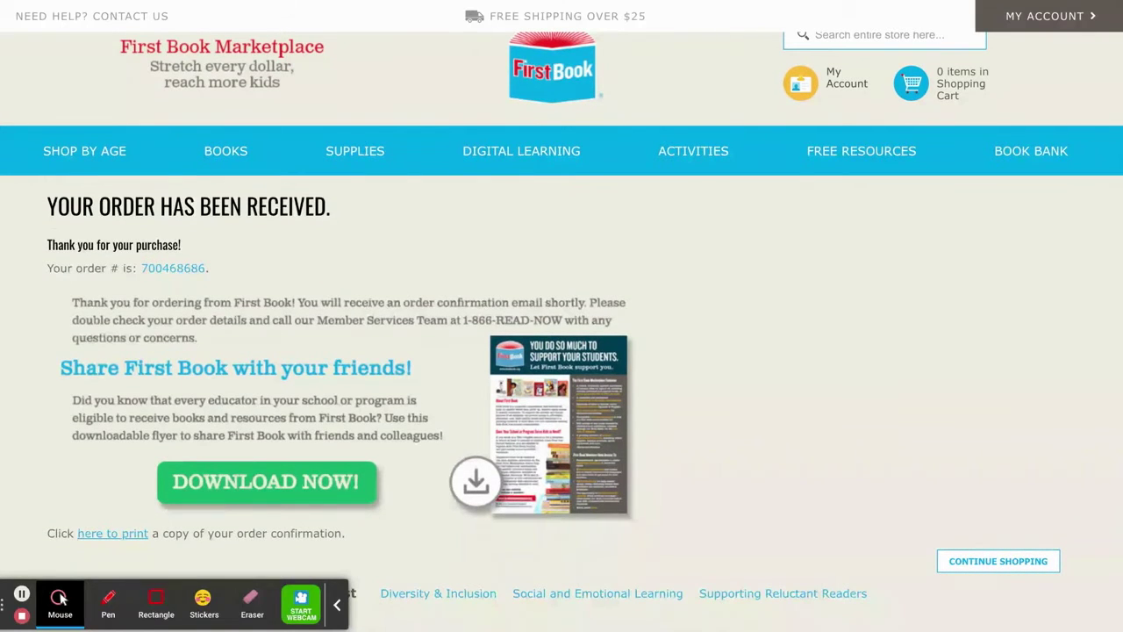
pyautogui.click(125, 535)
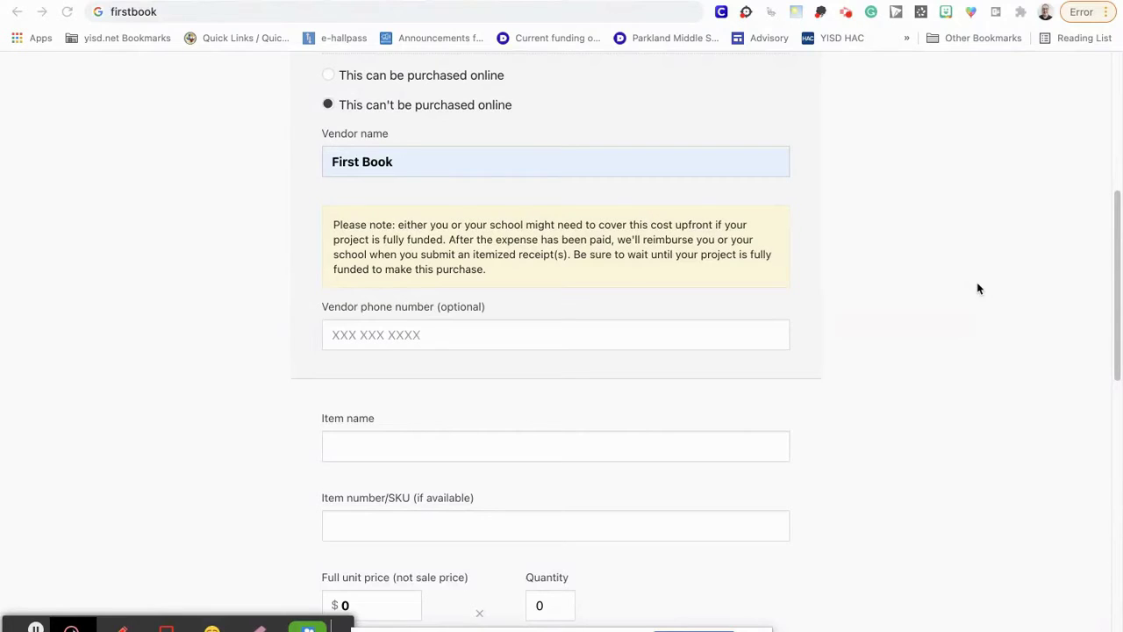
# In the First Book invoice PDF in Acrobat Reader, copy the full product name of the Miss Peregrine's Peculiar Children #6 carton.
pyautogui.scroll(3, 978, 289)
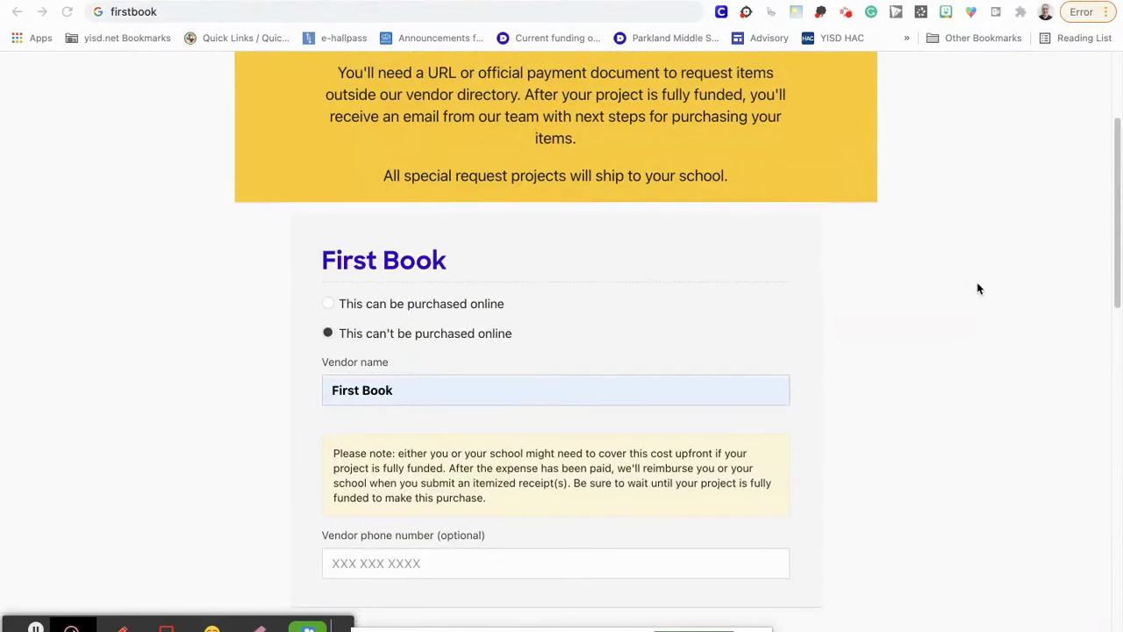
pyautogui.scroll(-3, 977, 288)
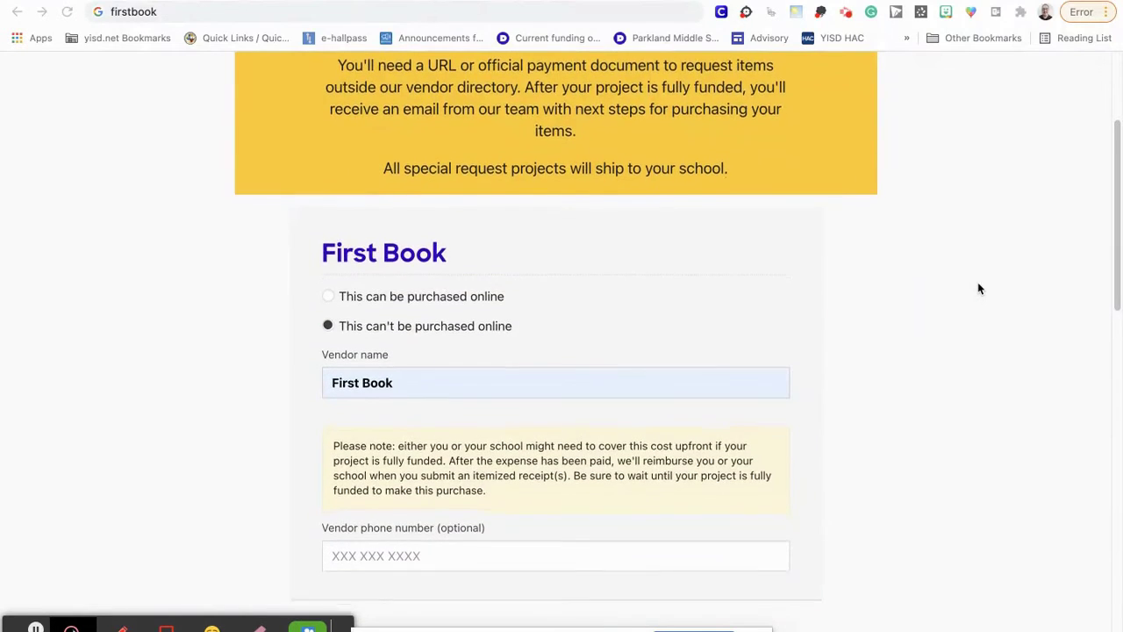
pyautogui.scroll(-4, 474, 219)
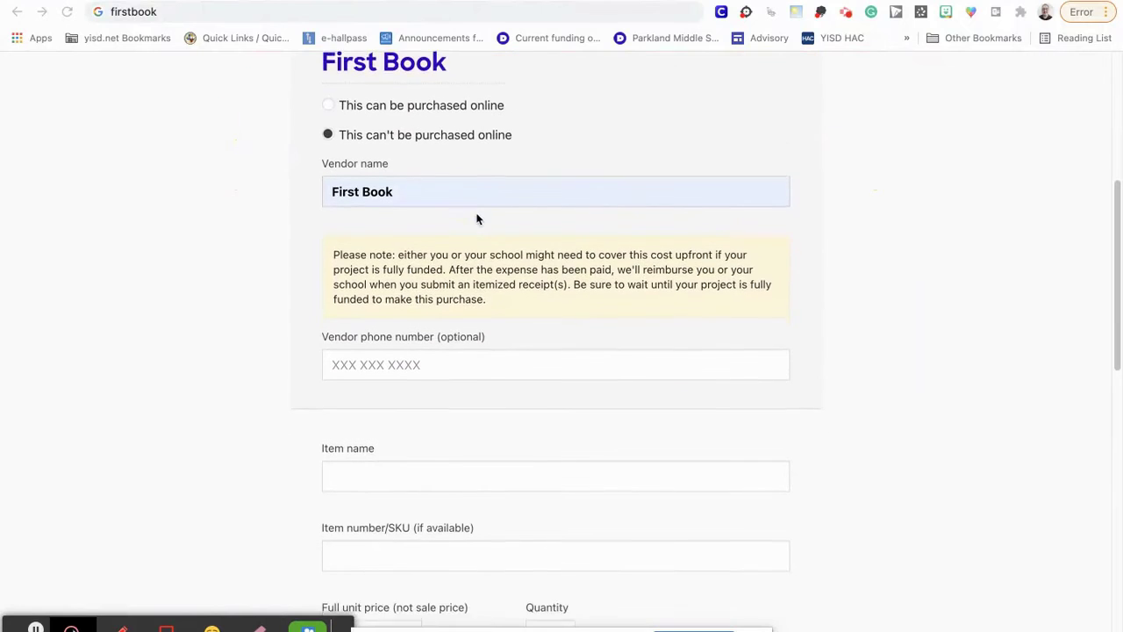
pyautogui.scroll(-1, 457, 355)
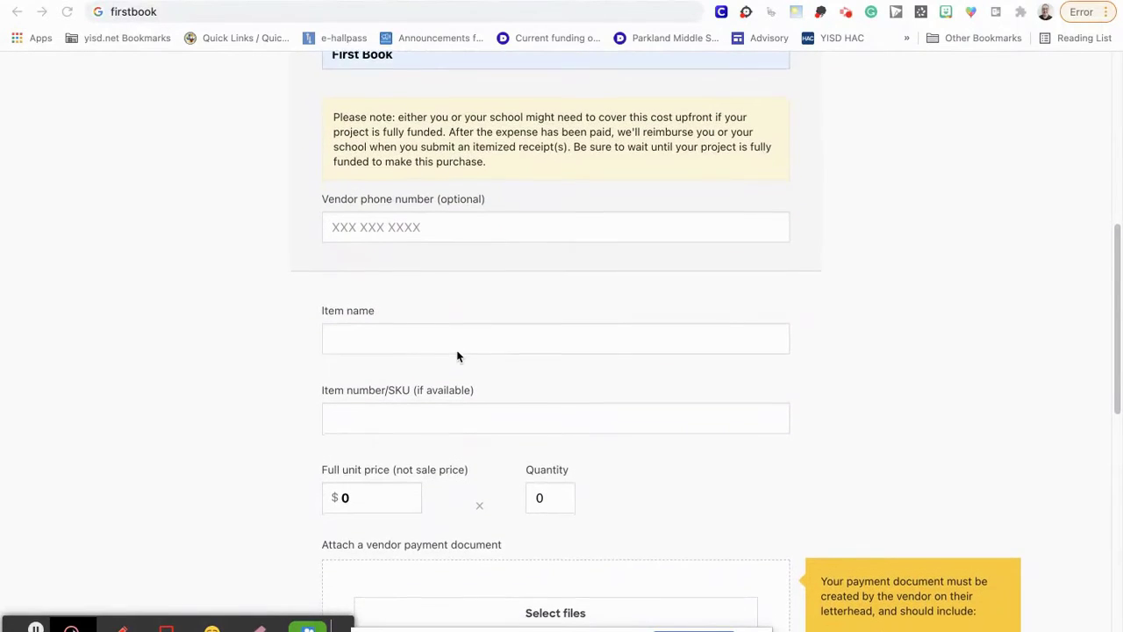
pyautogui.click(457, 312)
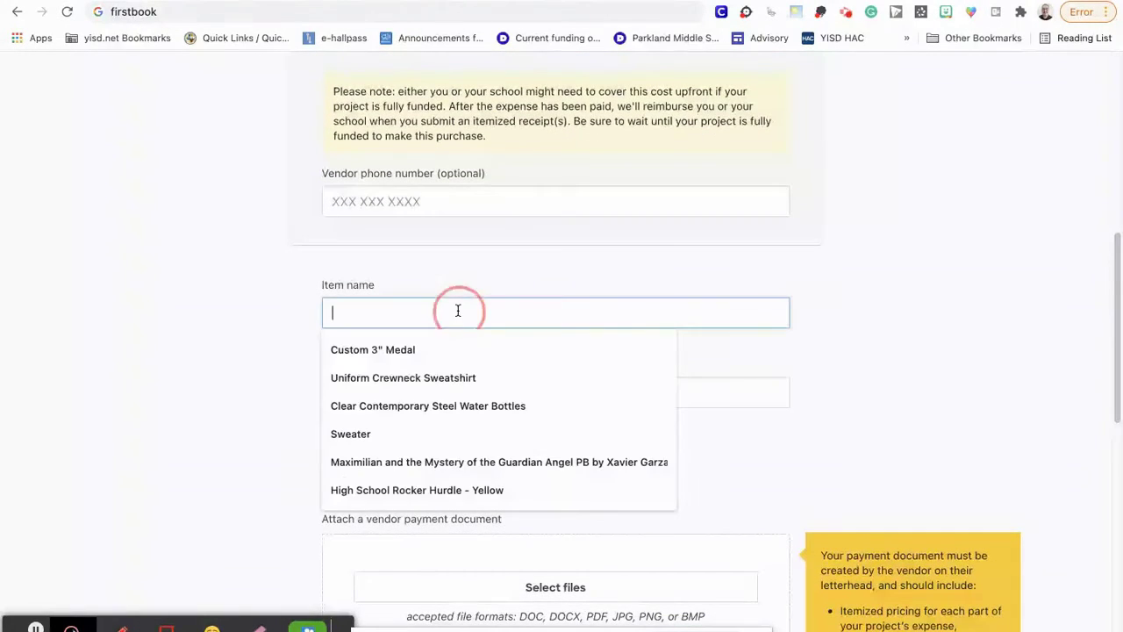
pyautogui.click(729, 619)
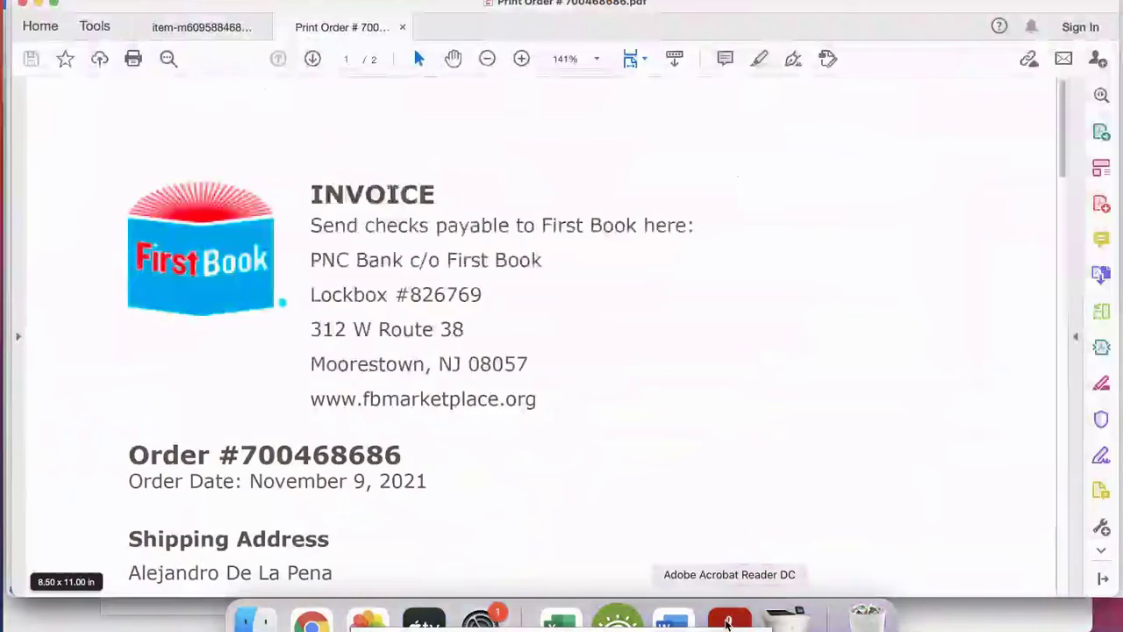
pyautogui.scroll(-4, 451, 232)
pyautogui.scroll(-15, 451, 253)
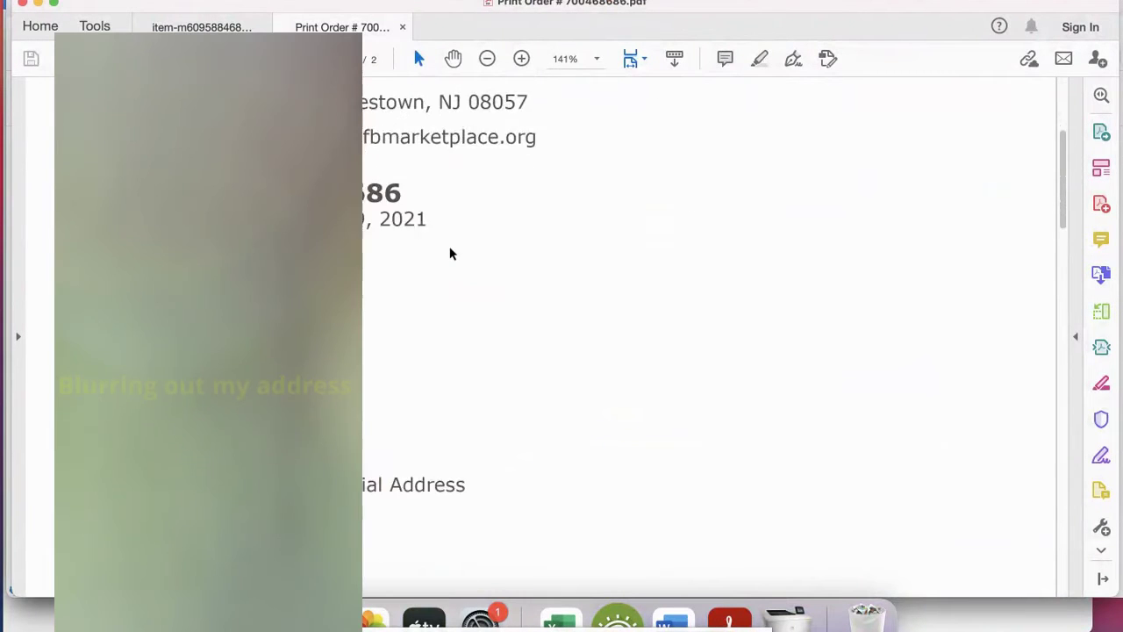
pyautogui.scroll(-10, 452, 255)
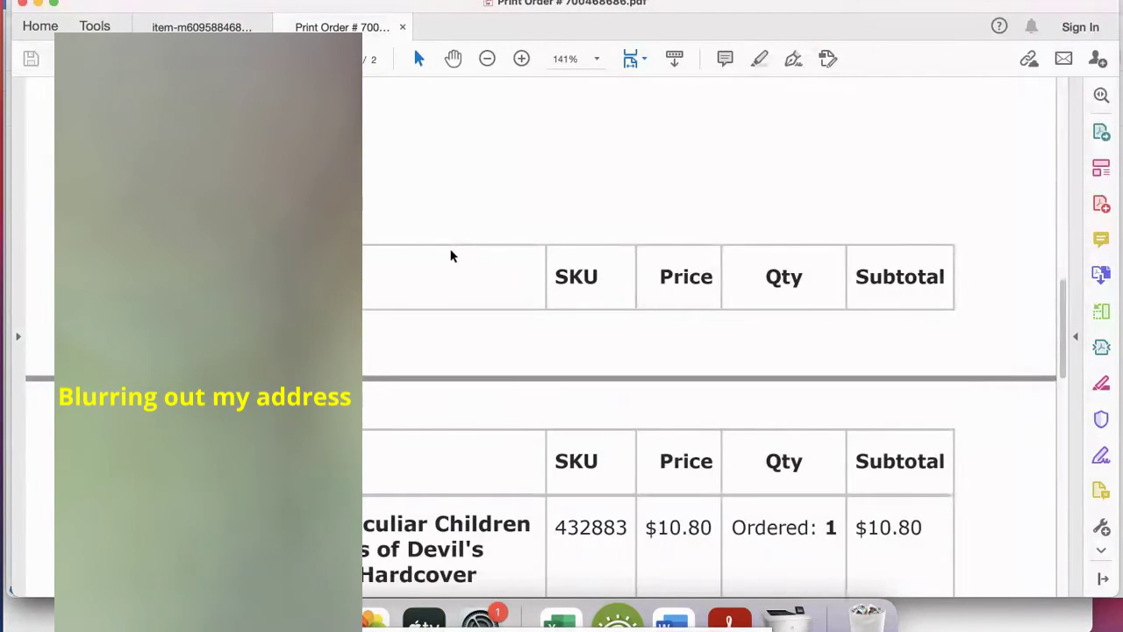
pyautogui.scroll(-1, 452, 256)
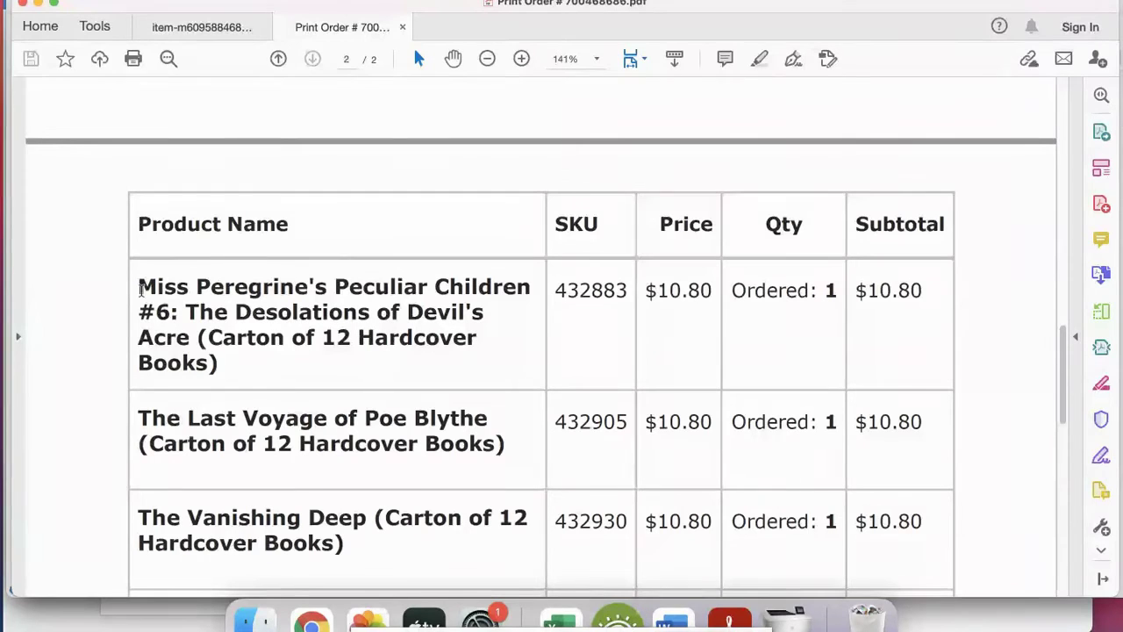
pyautogui.moveTo(140, 292); pyautogui.dragTo(222, 366)
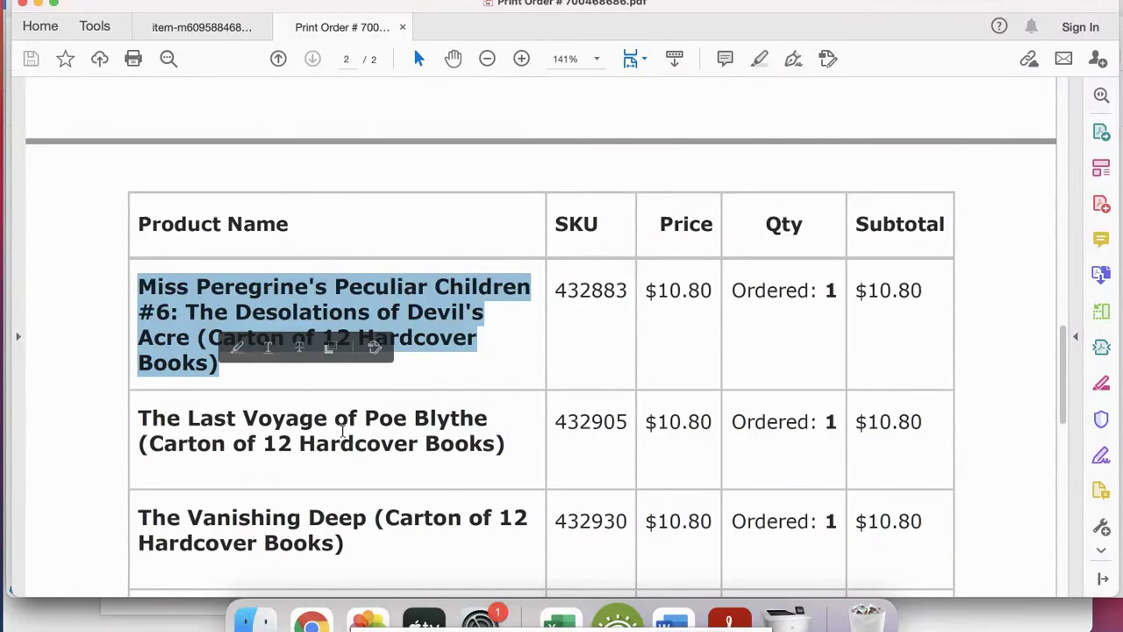
# Switch back to the DonorsChoose special request form in Chrome and paste the copied product name as the item name.
pyautogui.click(312, 620)
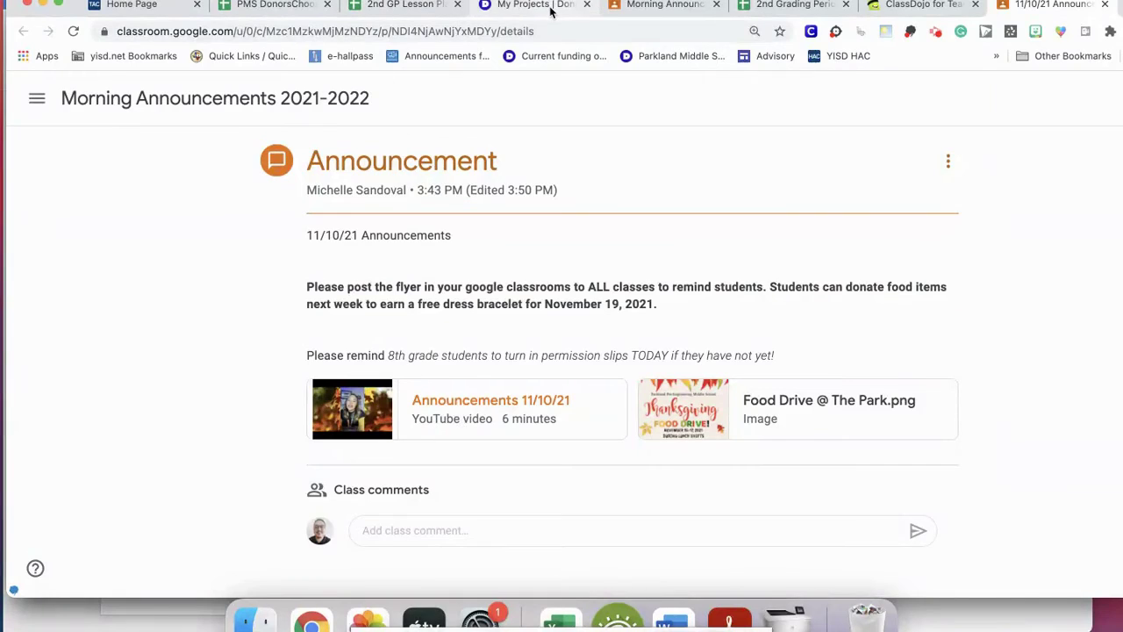
pyautogui.hotkey('ctrl', 'Up')
pyautogui.click(601, 18)
pyautogui.click(421, 314)
pyautogui.press('super+v')
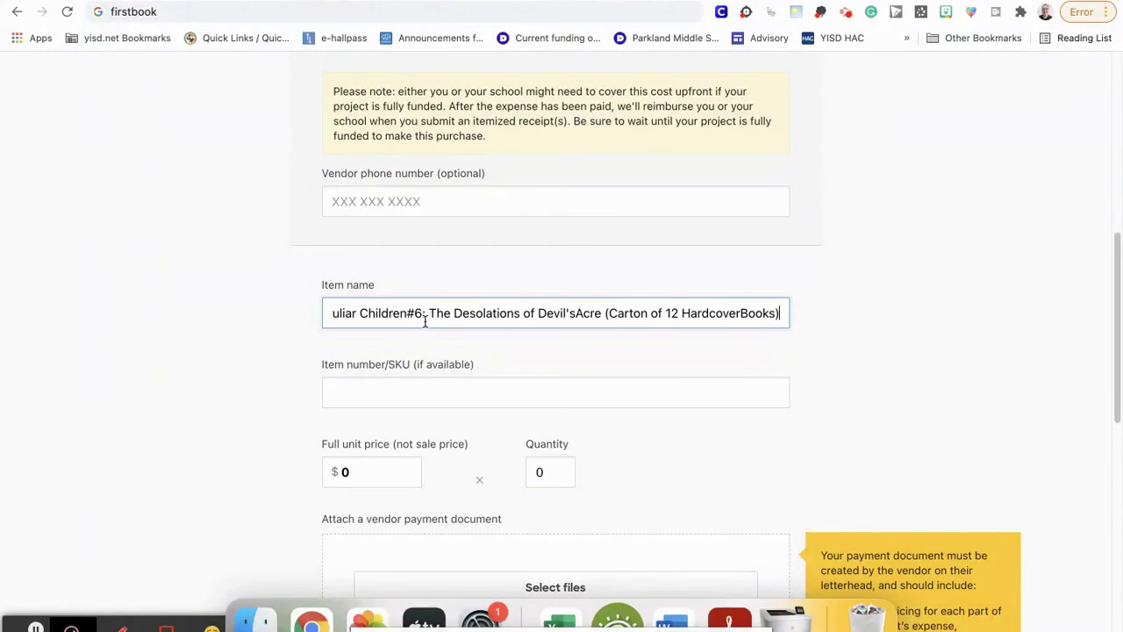
# Look up the first item's price in the invoice PDF, and set the request's full unit price to $10.80 and quantity to 1.
pyautogui.click(426, 390)
pyautogui.scroll(-3, 233, 340)
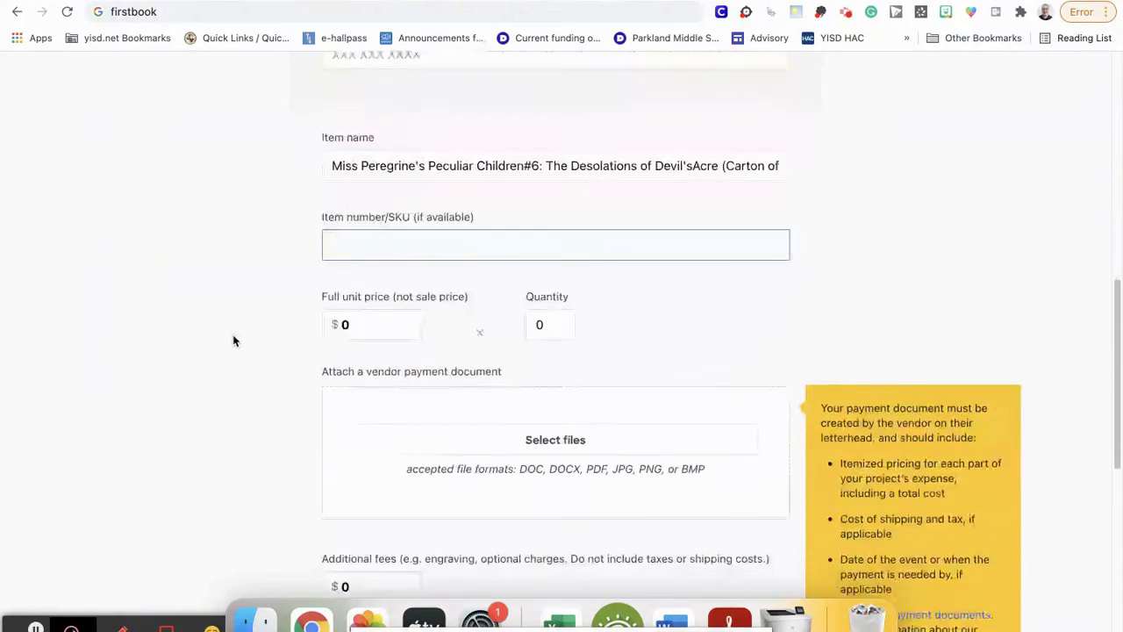
pyautogui.doubleClick(345, 326)
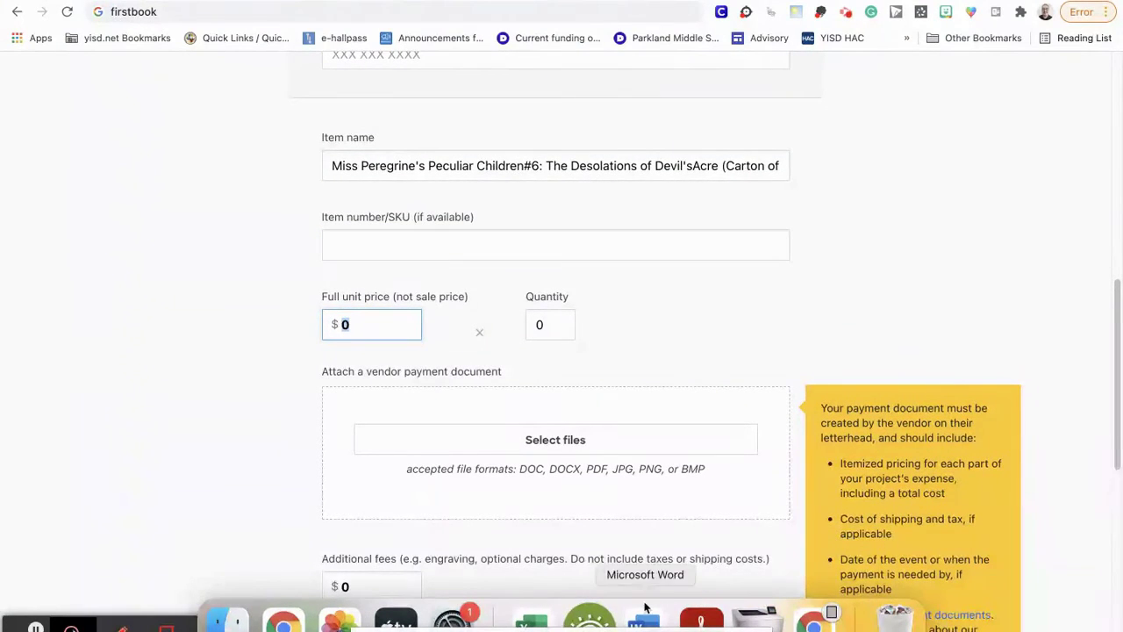
pyautogui.click(692, 621)
pyautogui.click(669, 296)
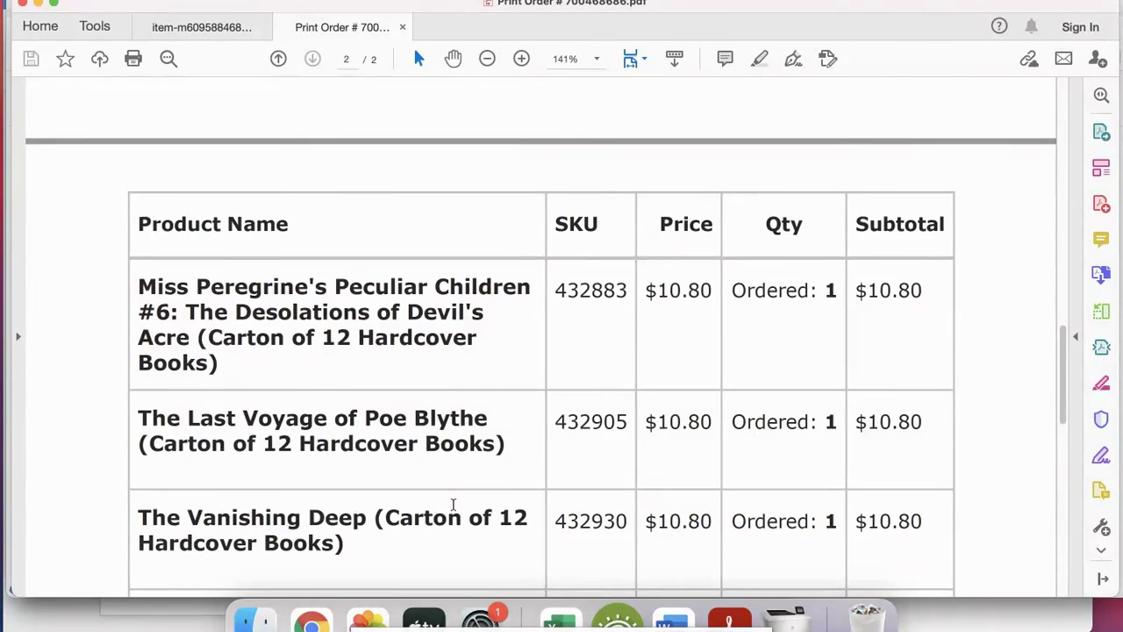
pyautogui.hotkey('ctrl', 'Up')
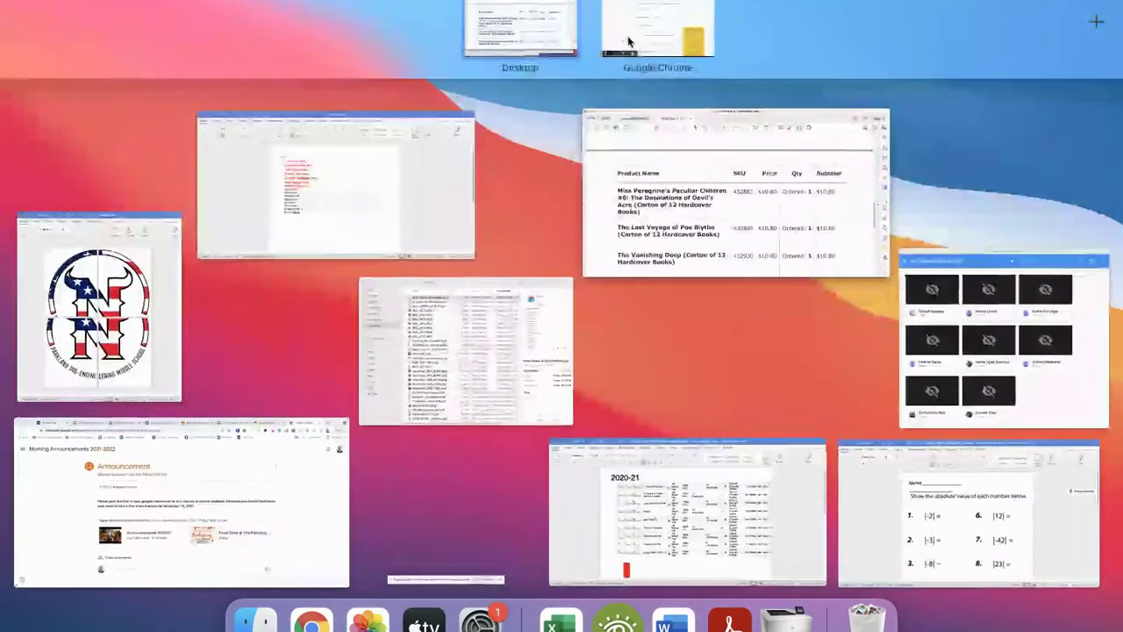
pyautogui.click(459, 290)
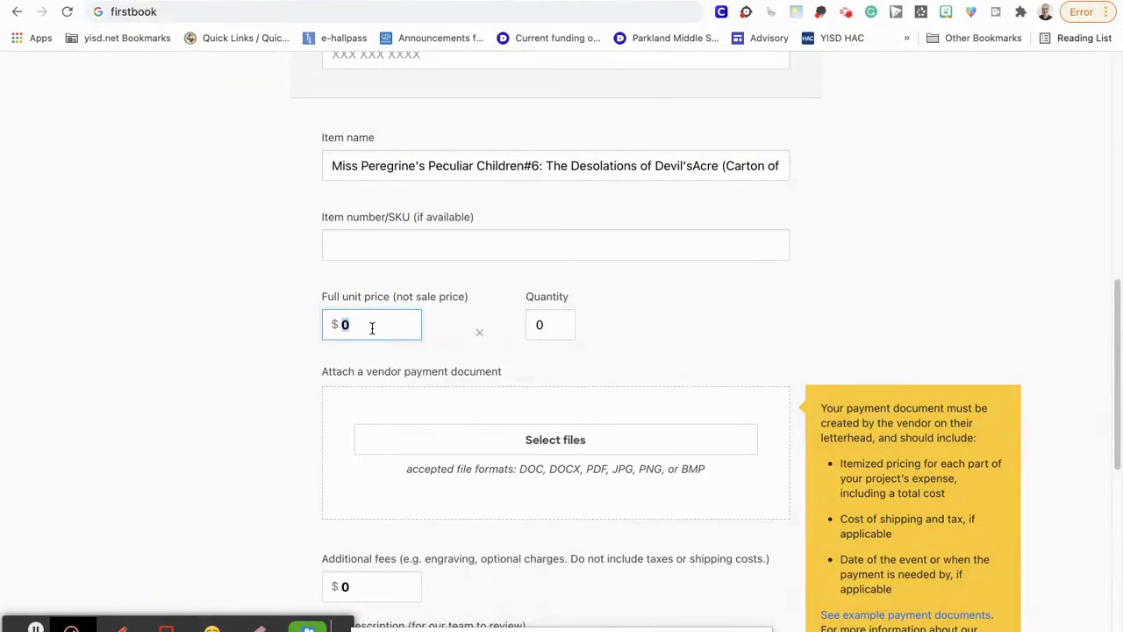
pyautogui.write('10.80')
pyautogui.click(537, 323)
pyautogui.write('1')
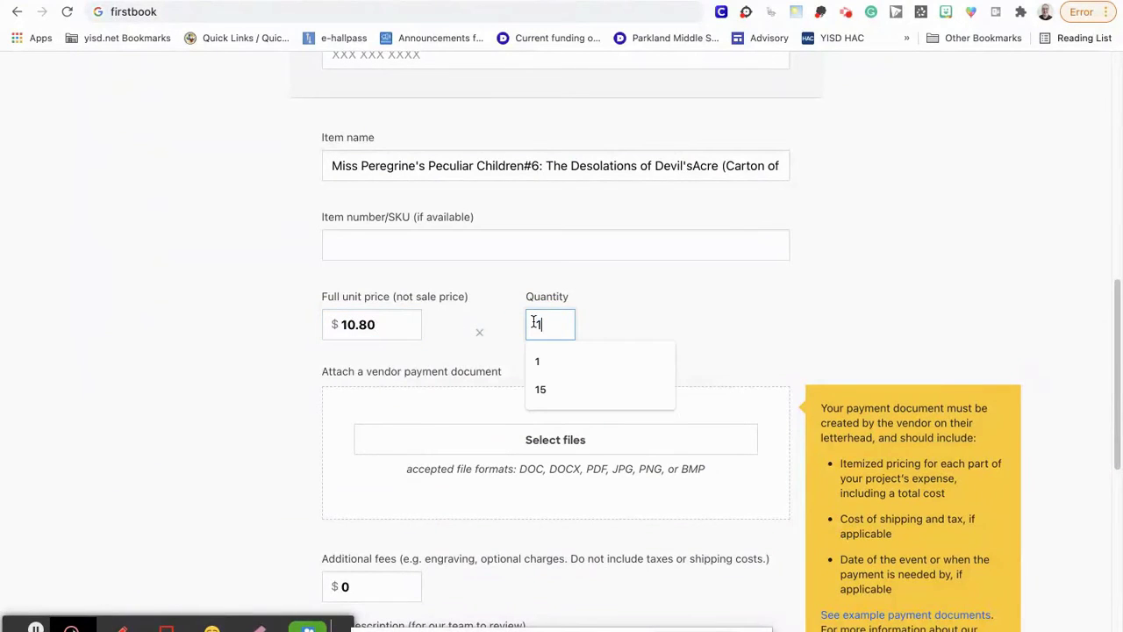
pyautogui.click(747, 327)
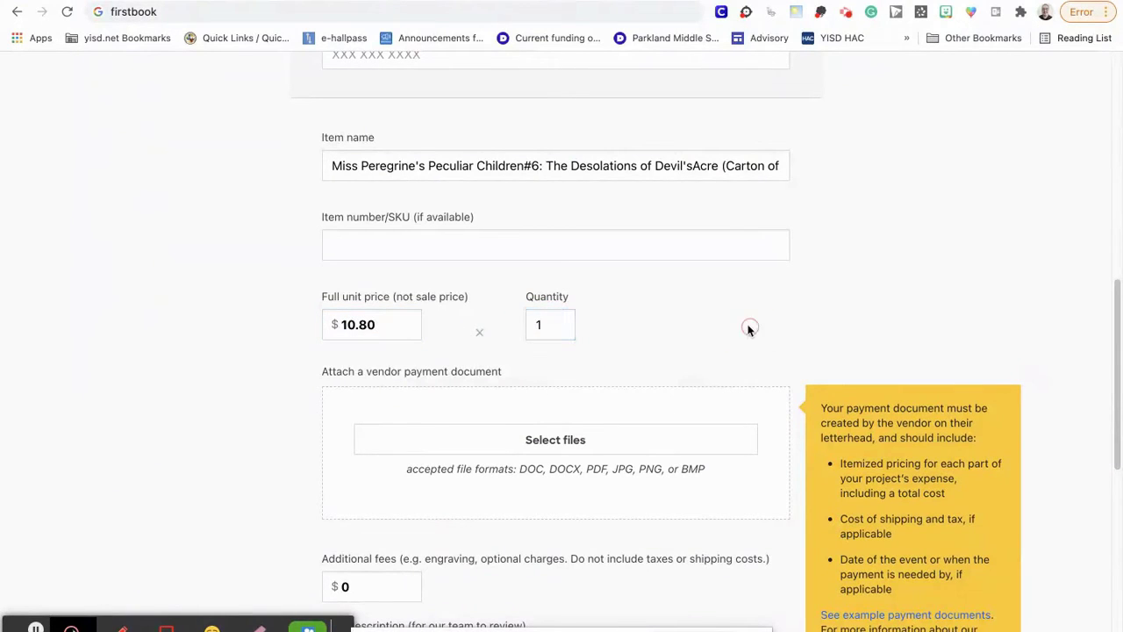
# Attach the First Book "Print Order" PDF from the Downloads folder as the item's vendor payment document.
pyautogui.click(531, 438)
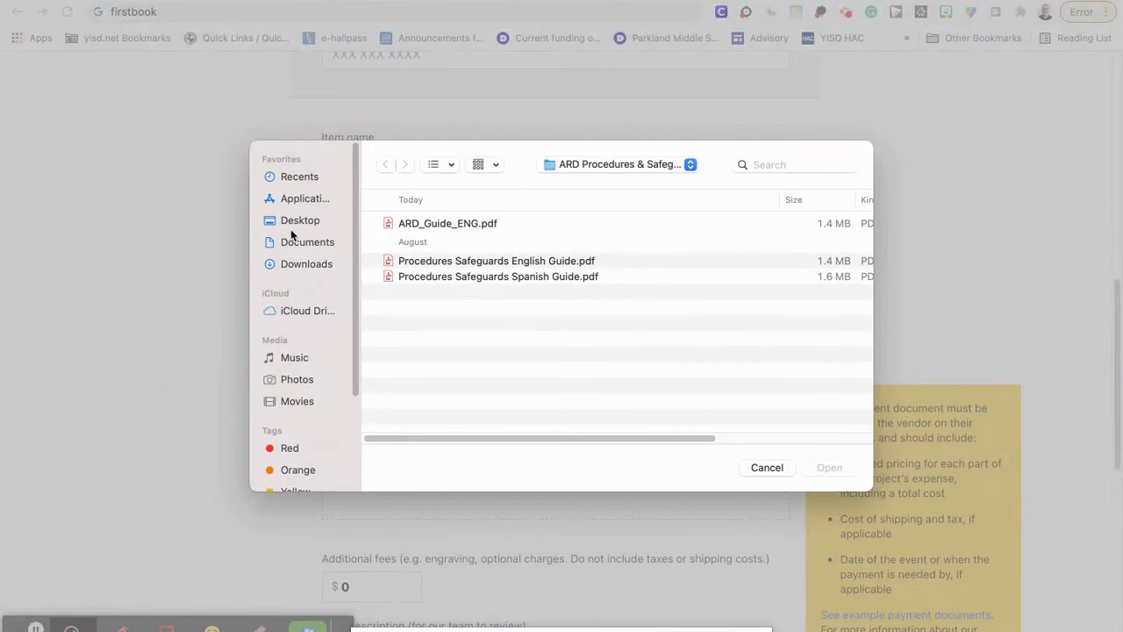
pyautogui.click(299, 264)
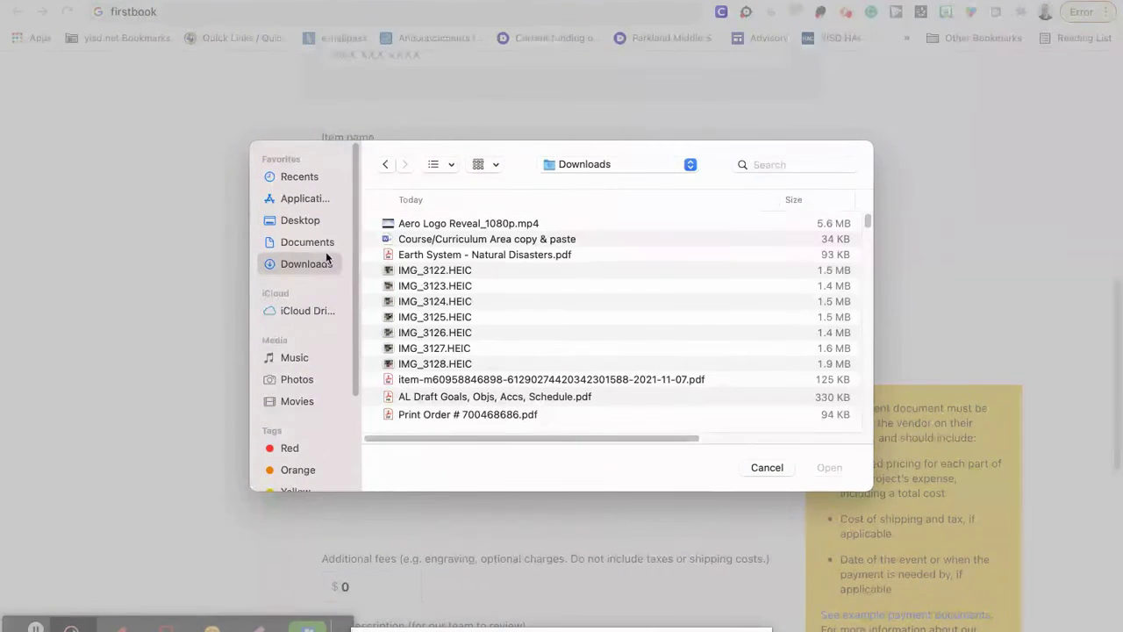
pyautogui.doubleClick(431, 414)
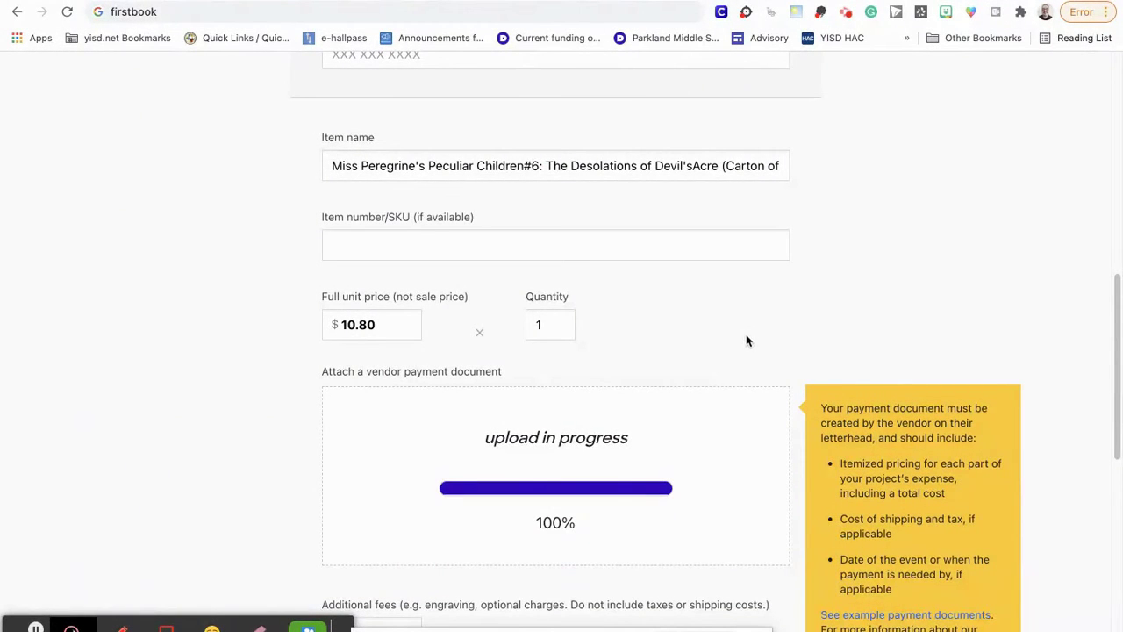
# Fill in the item's brief description with "Miss Peregrine's Peculiar Children#6: The Desolations of Devil'sAcre (Carton of 12 HardcoverBooks)".
pyautogui.scroll(-3, 750, 323)
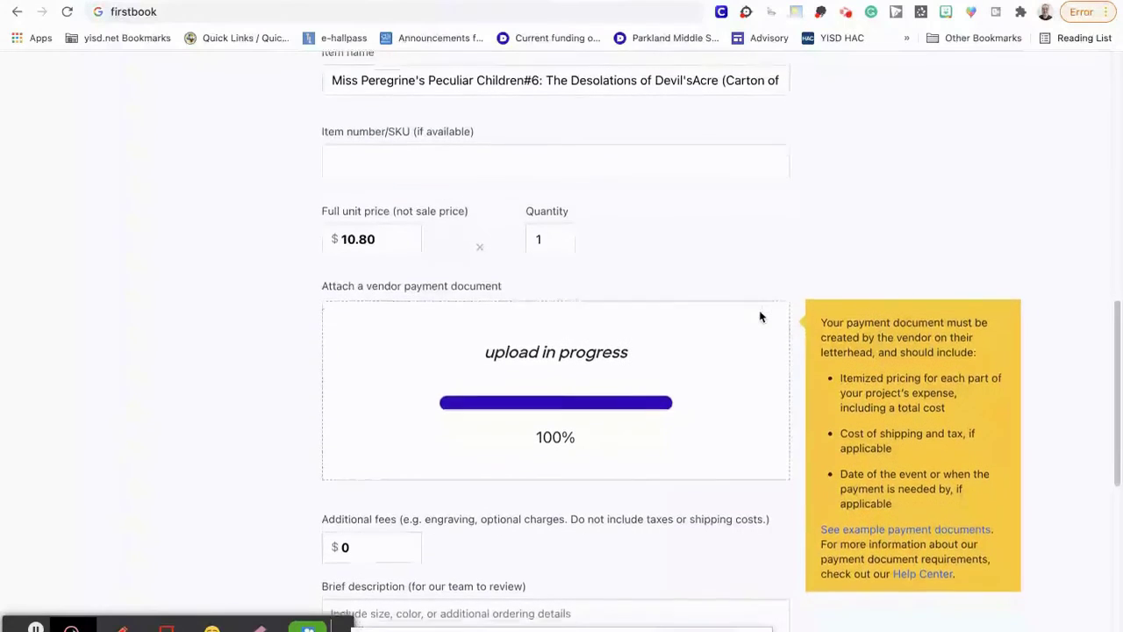
pyautogui.scroll(-3, 702, 350)
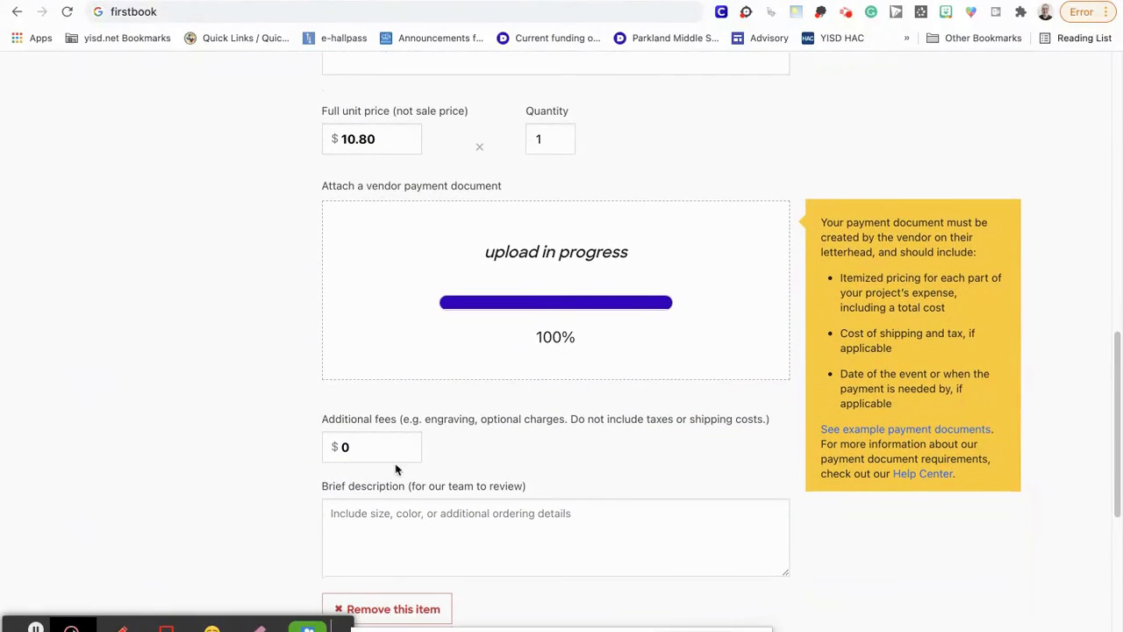
pyautogui.scroll(2, 383, 430)
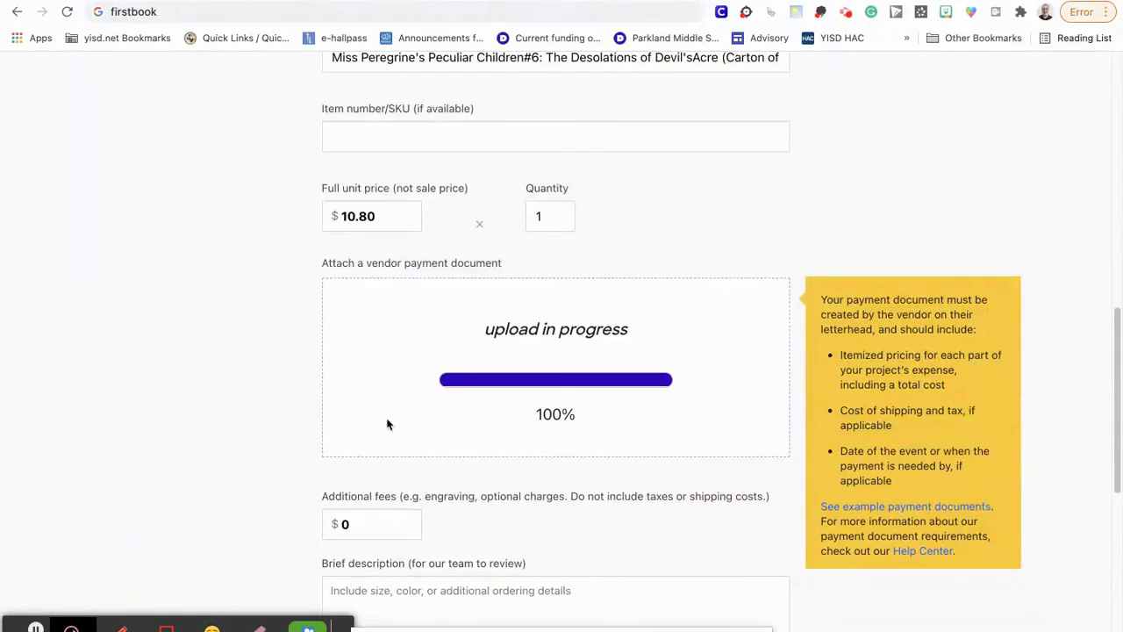
pyautogui.scroll(-3, 384, 431)
pyautogui.click(380, 522)
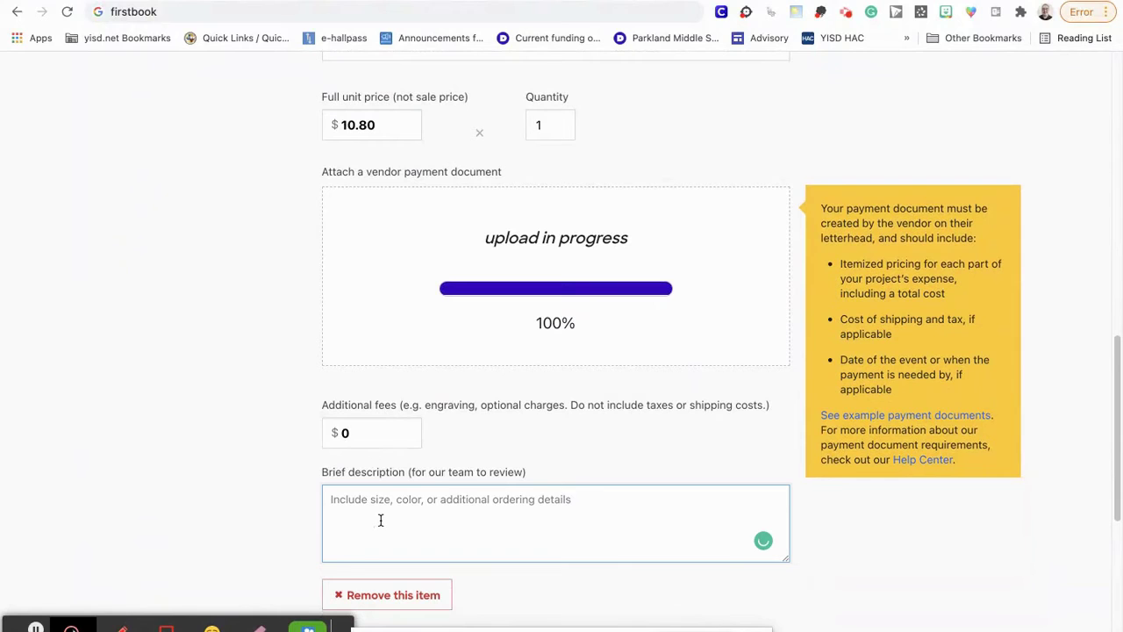
pyautogui.write("Miss Peregrine's Peculiar Children#6: The Desolations of Devil'sAcre (Carton of 12 HardcoverBooks)")
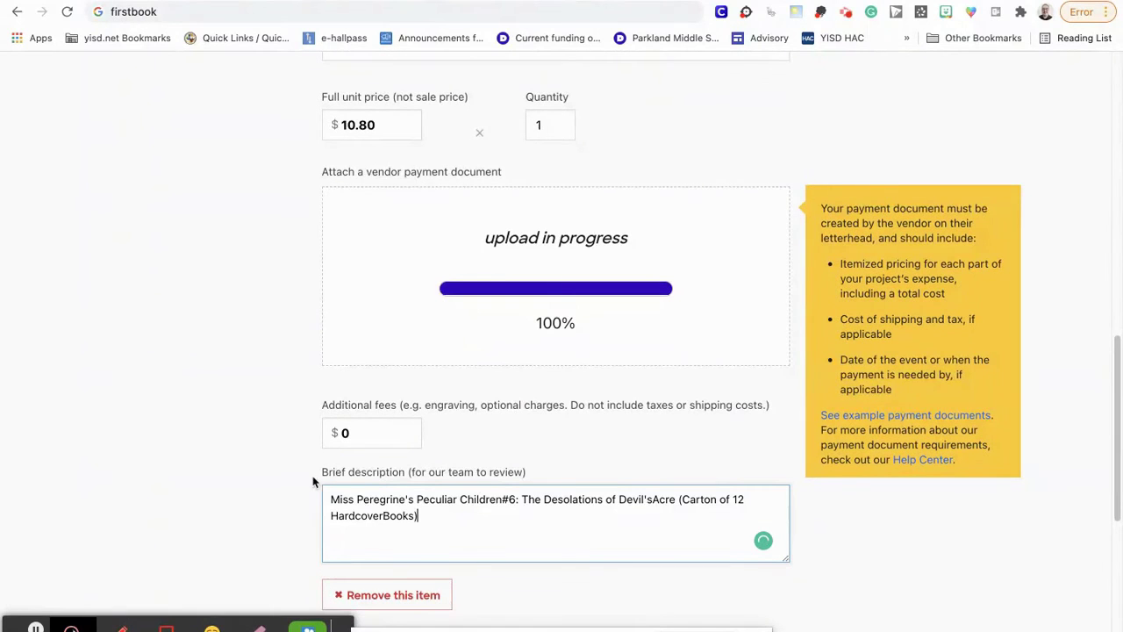
# Save the special request with its First Book item and continue the project creation.
pyautogui.scroll(-3, 254, 450)
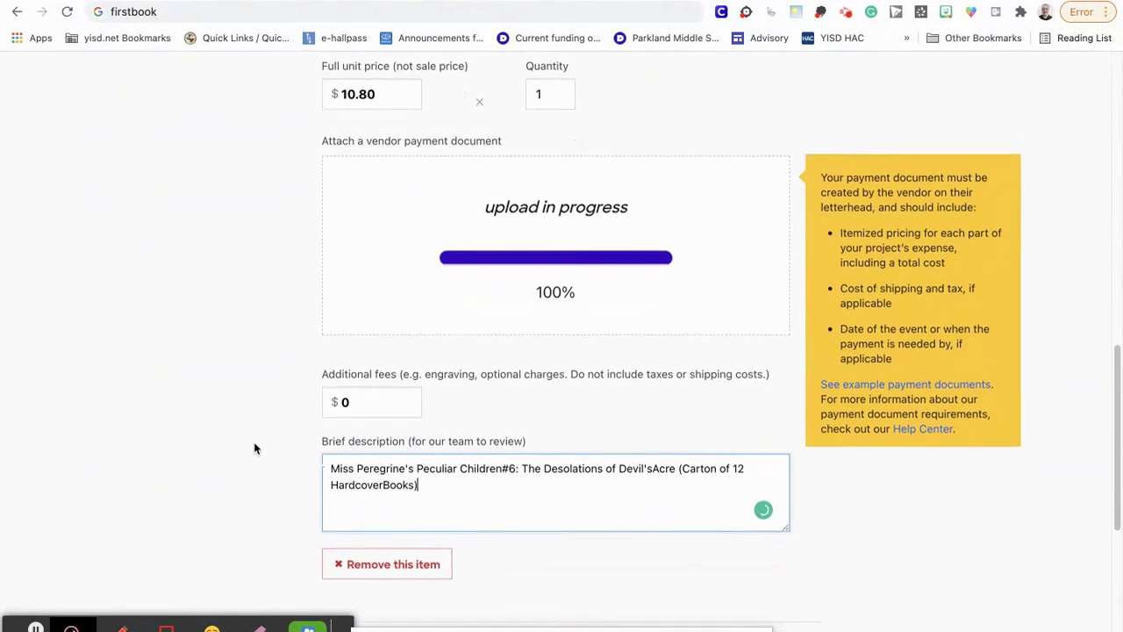
pyautogui.scroll(-6, 255, 450)
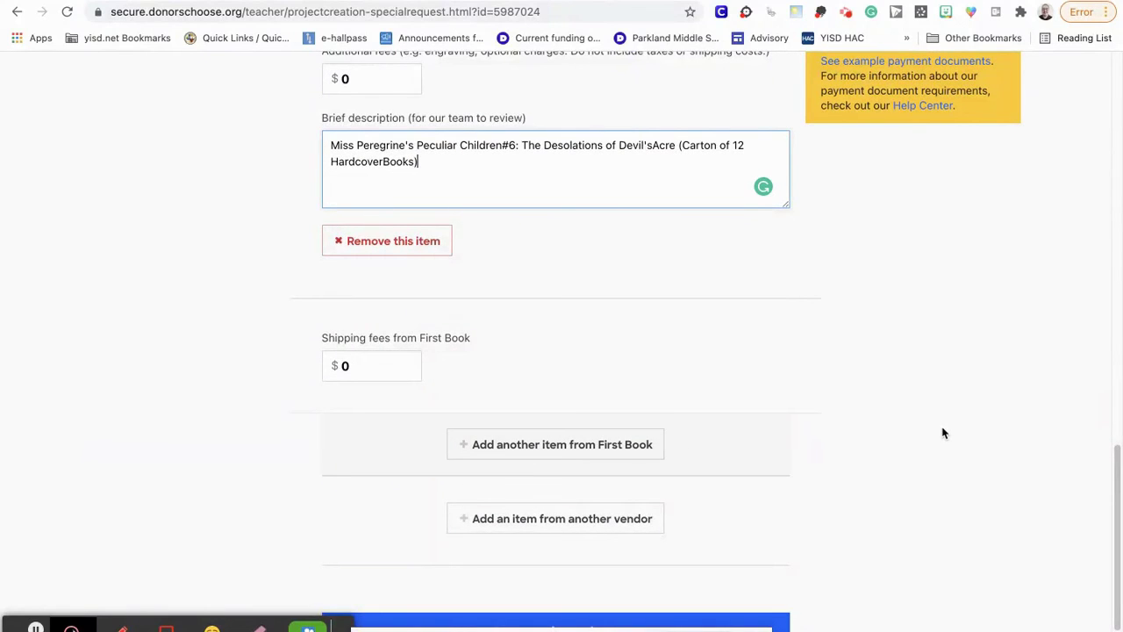
pyautogui.scroll(-3, 895, 445)
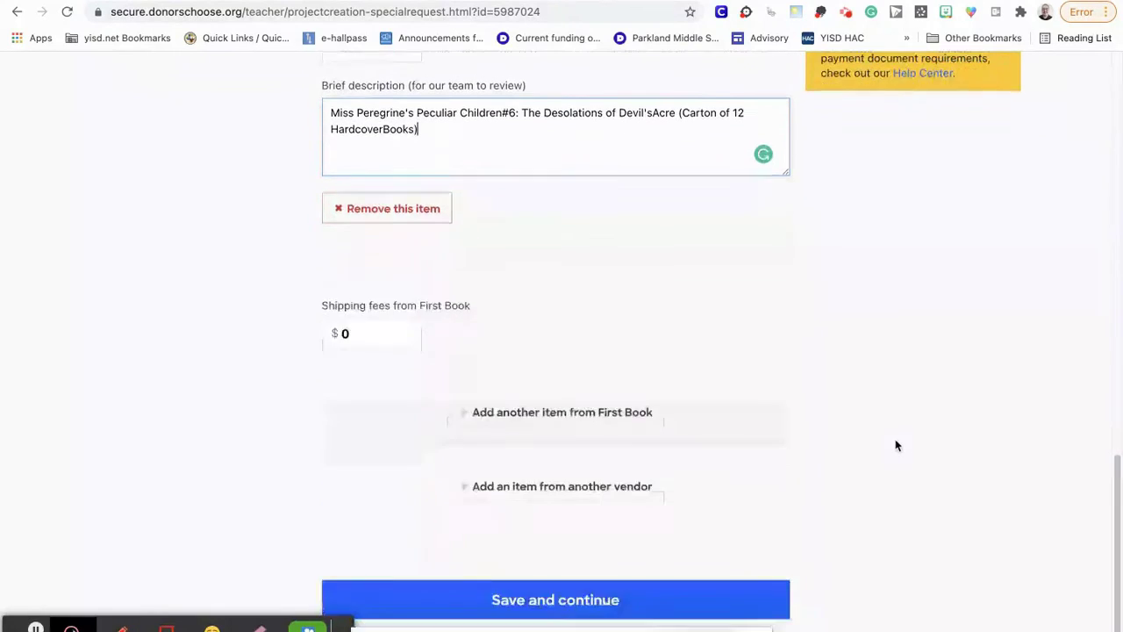
pyautogui.click(685, 521)
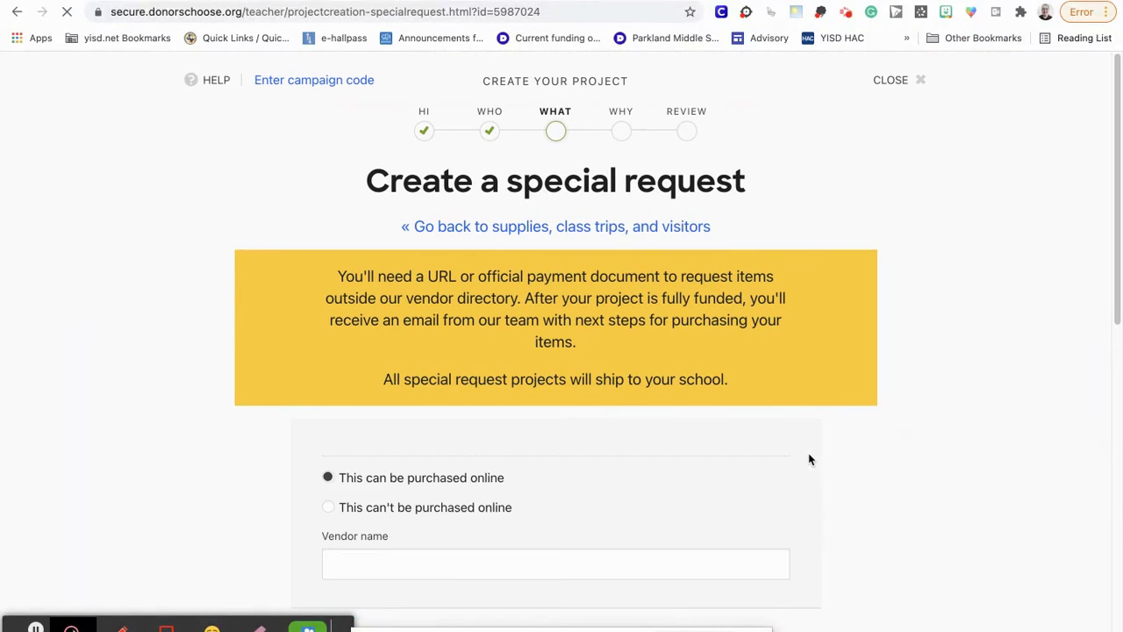
# Look over the reloaded special request form and go to the Why stage of the project to open its details.
pyautogui.scroll(-3, 816, 456)
pyautogui.scroll(-5, 820, 456)
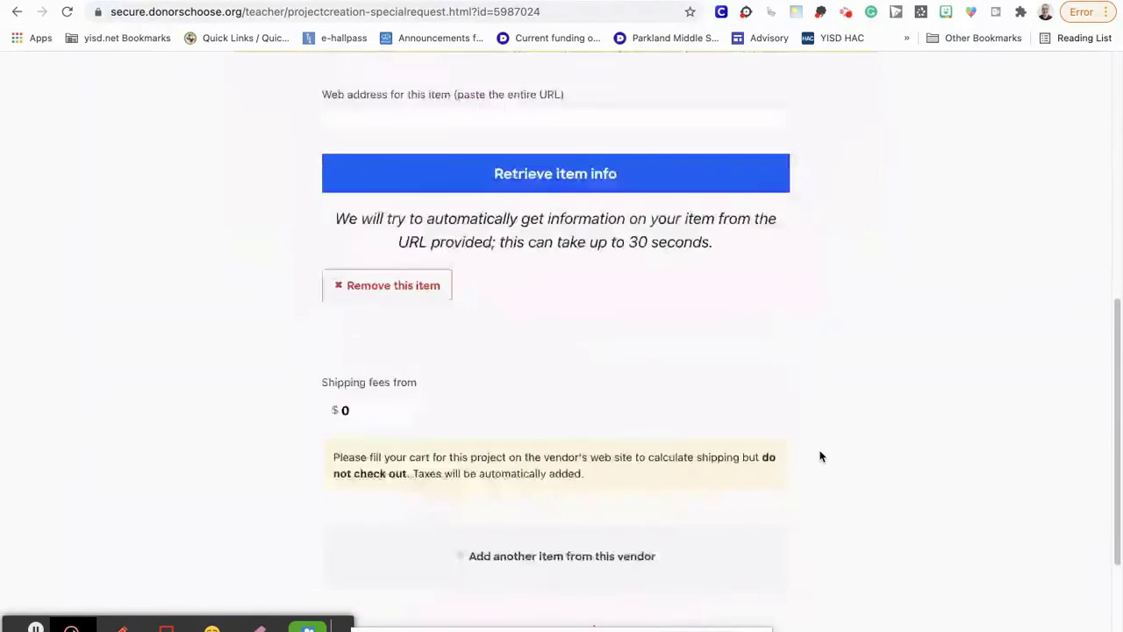
pyautogui.scroll(5, 821, 456)
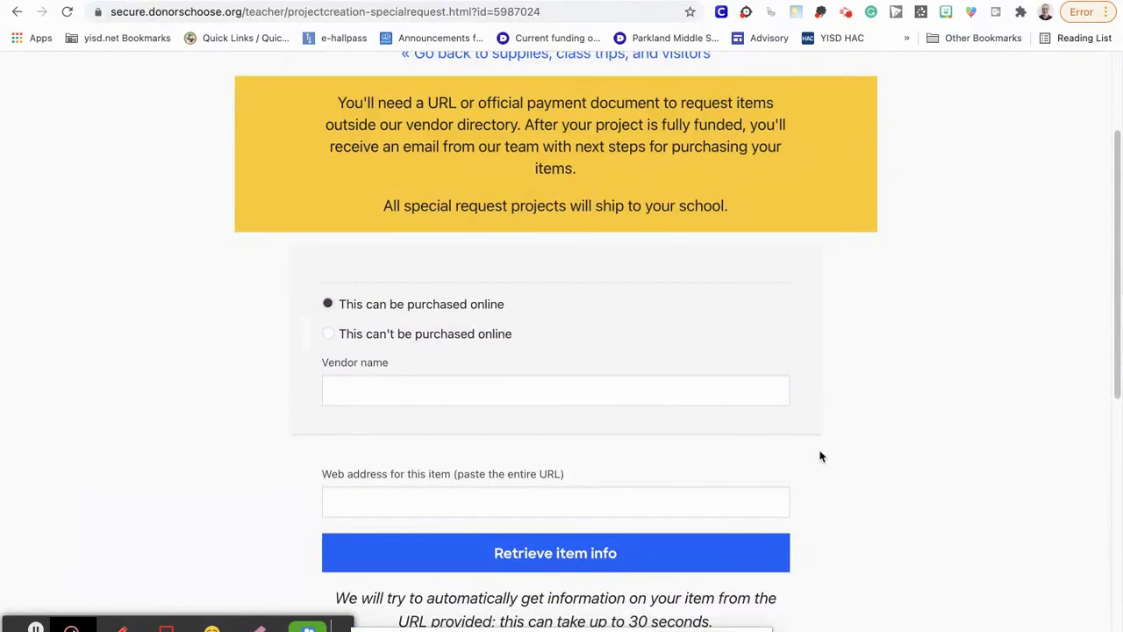
pyautogui.scroll(2, 821, 456)
pyautogui.click(621, 136)
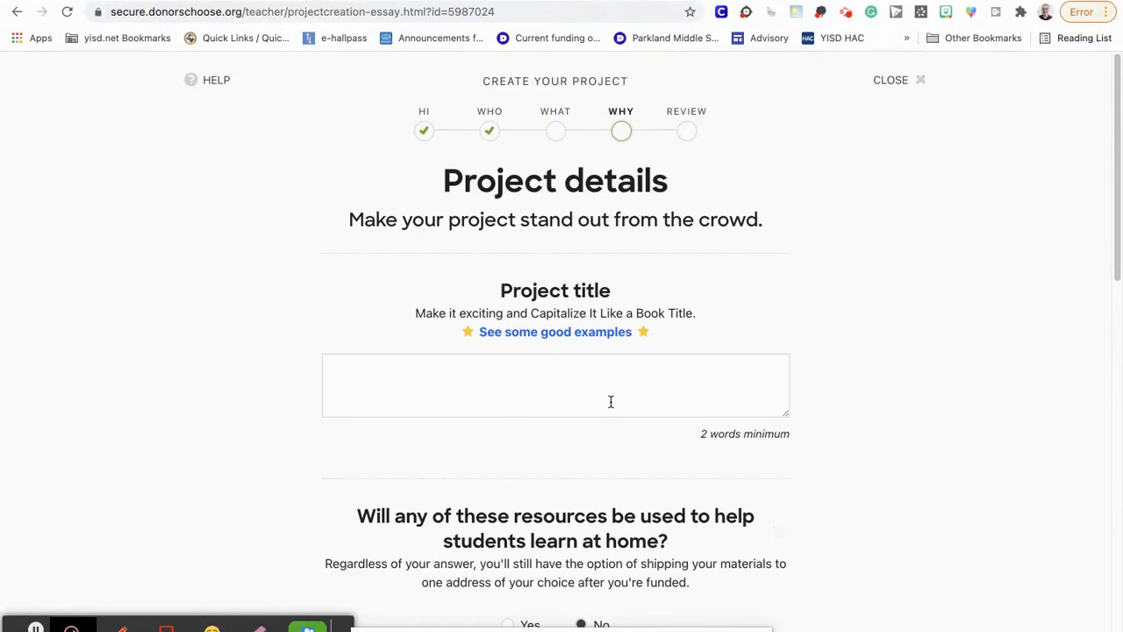